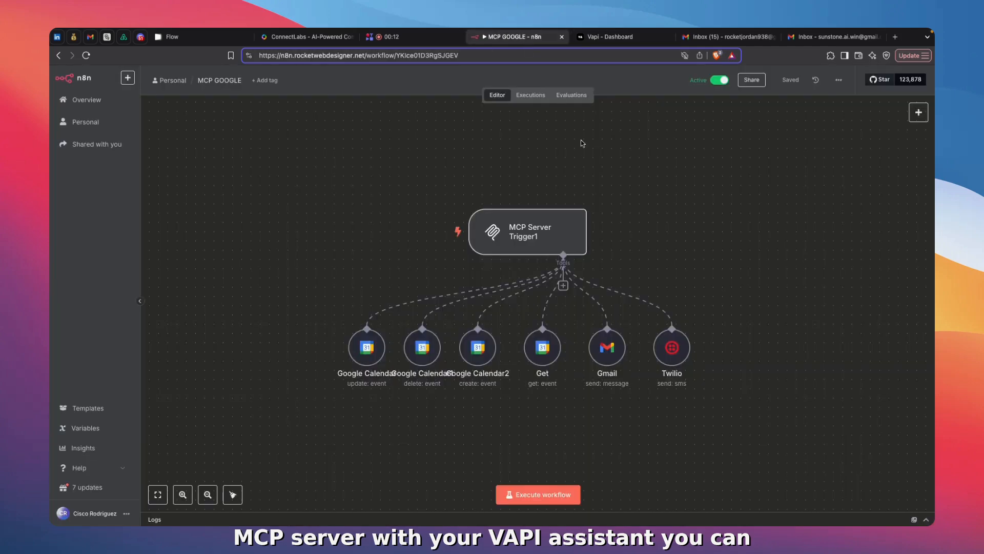
{"action": "left_click", "coordinate": [613, 38]}
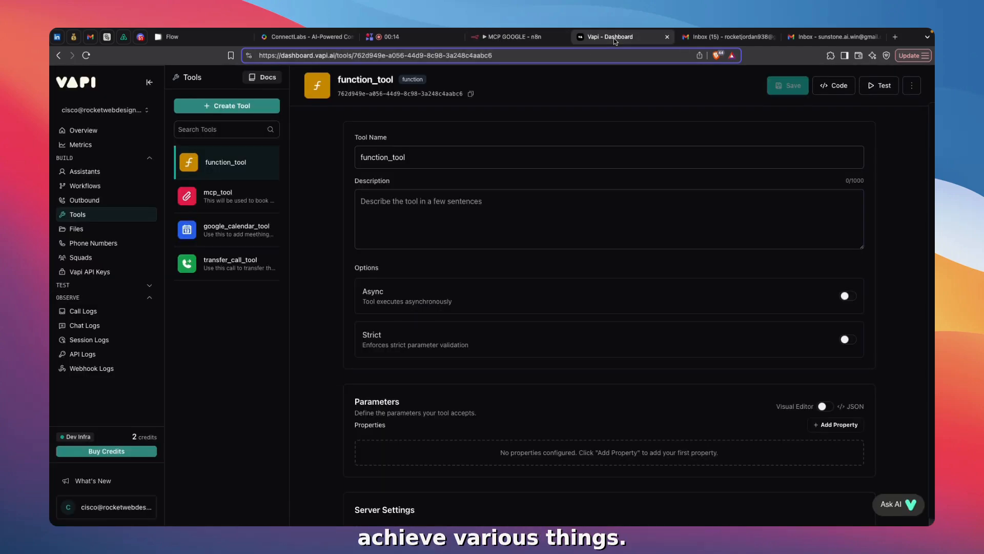
{"action": "left_click", "coordinate": [516, 37]}
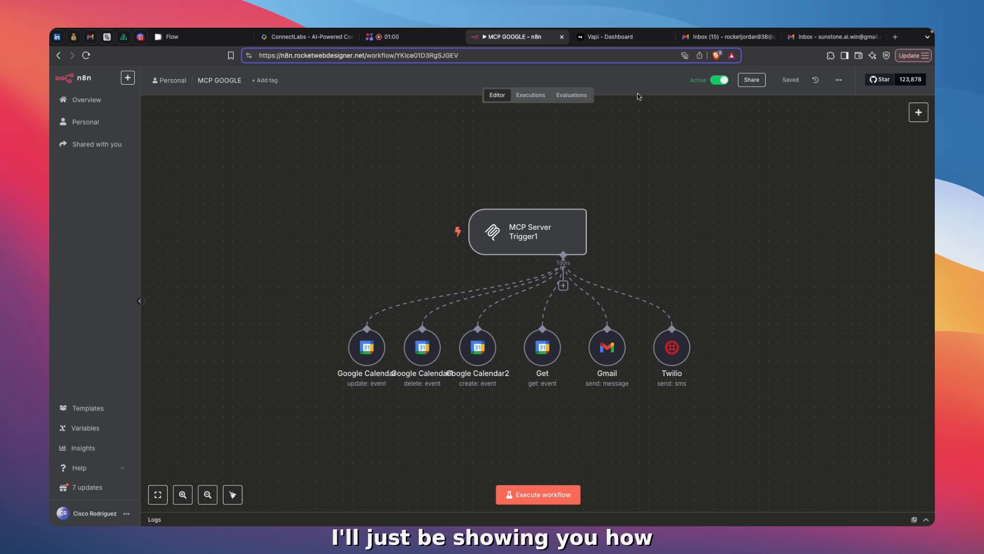
{"action": "left_click_drag", "start_coordinate": [598, 143], "coordinate": [468, 106]}
{"action": "left_click", "coordinate": [610, 36]}
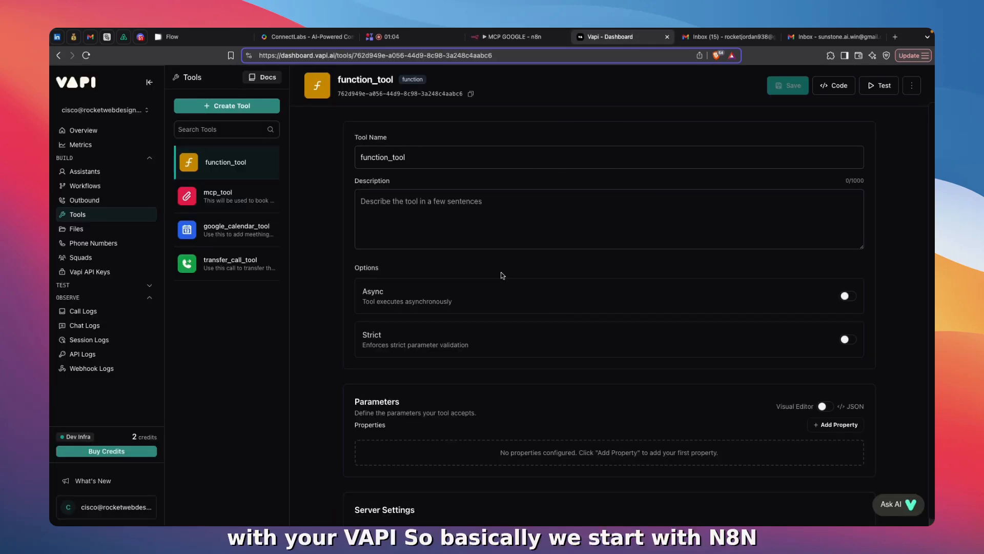
{"action": "left_click", "coordinate": [509, 41]}
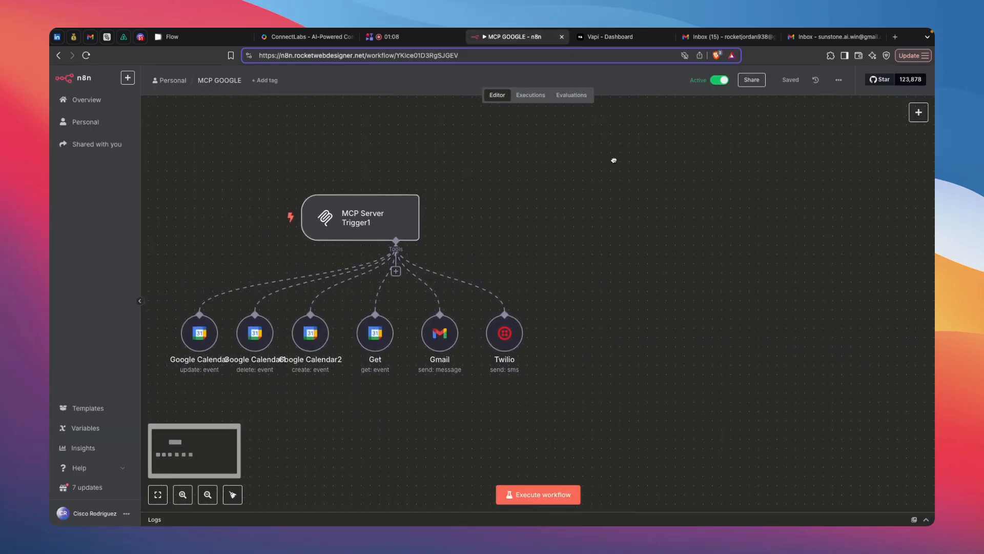
Step: Add an MCP Server Trigger node to the MCP GOOGLE workflow and return to the canvas
{"action": "scroll", "coordinate": [571, 193], "scroll_direction": "left", "scroll_amount": 5}
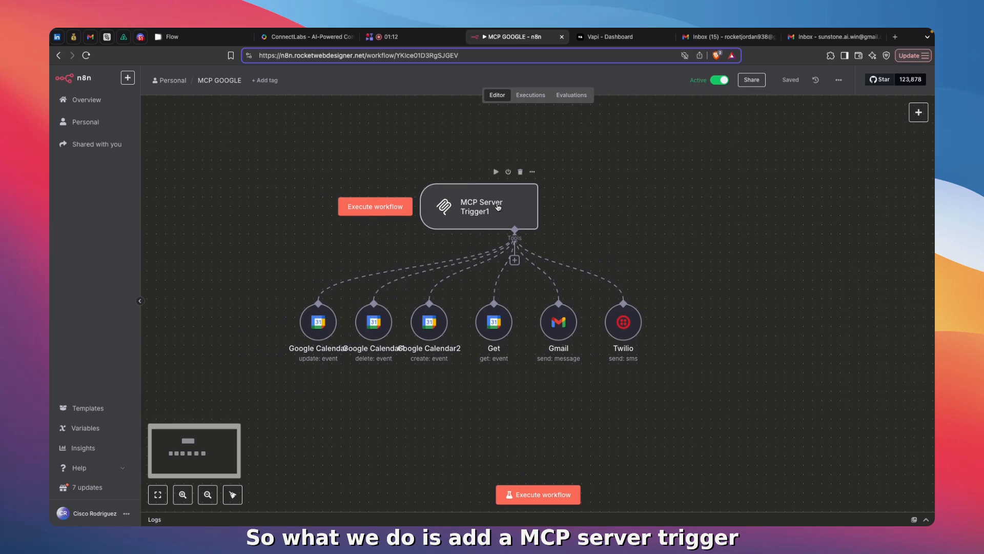
{"action": "key", "text": "Tab"}
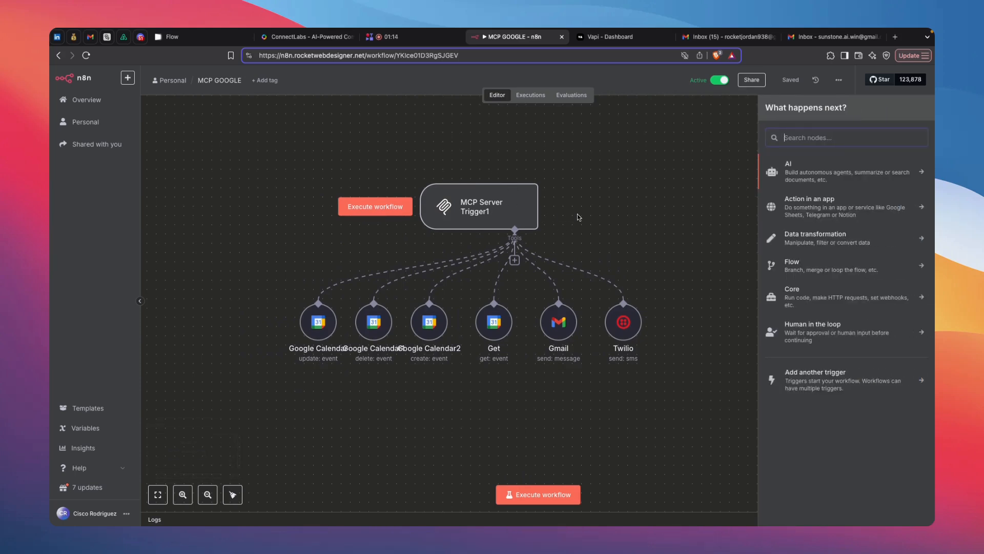
{"action": "type", "text": "mc"}
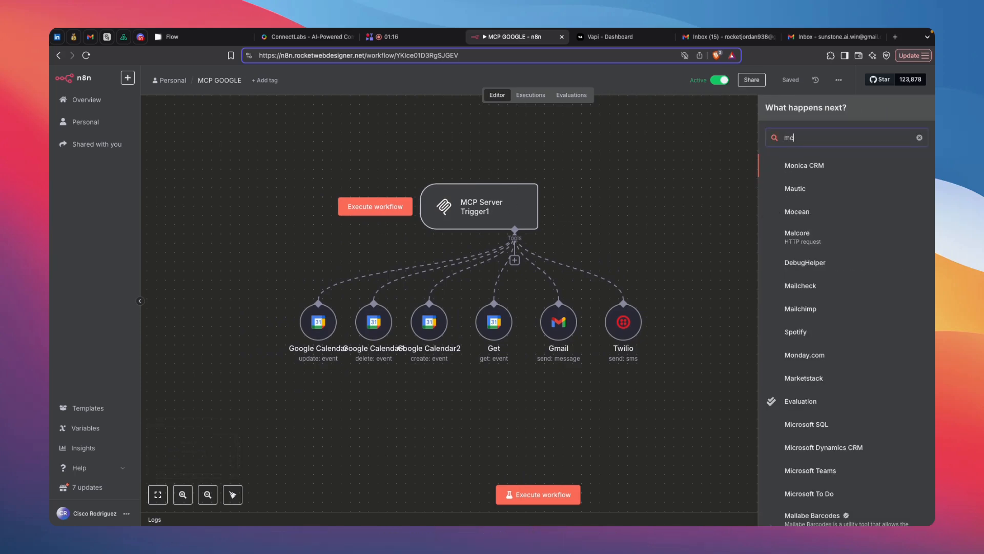
{"action": "type", "text": "p"}
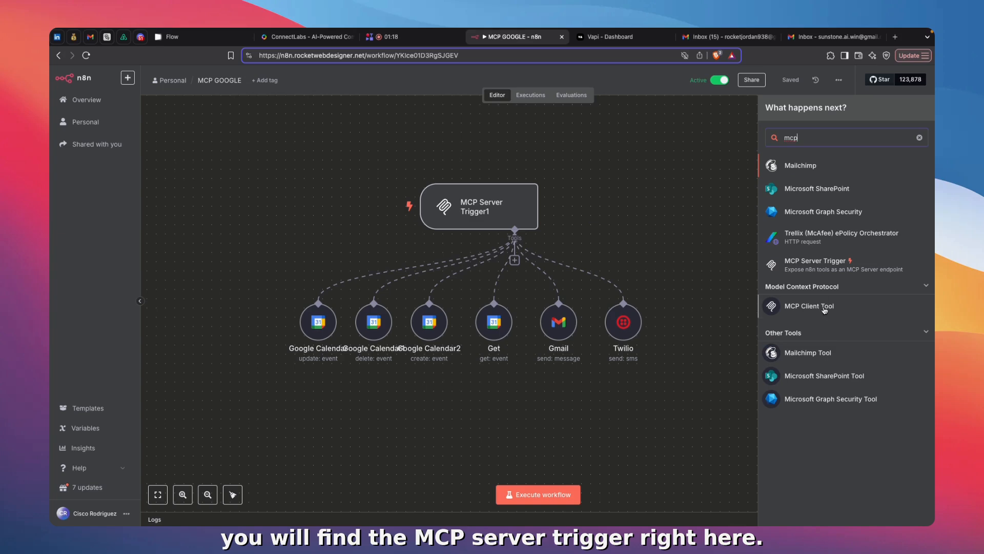
{"action": "left_click", "coordinate": [838, 267]}
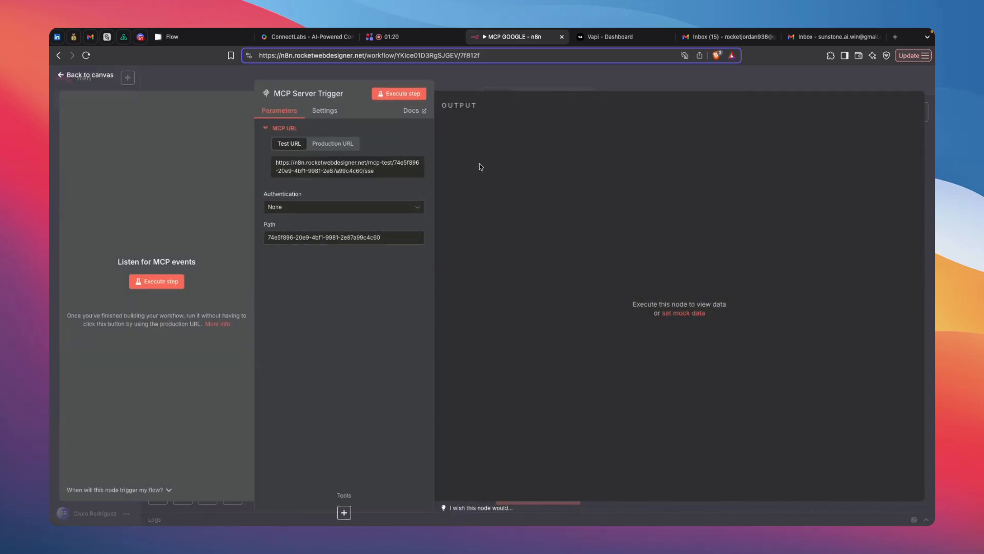
{"action": "left_click", "coordinate": [521, 82]}
Step: Move the new MCP Server Trigger node to the empty canvas area right of the existing trigger and its tools
{"action": "left_click_drag", "start_coordinate": [313, 237], "coordinate": [383, 199]}
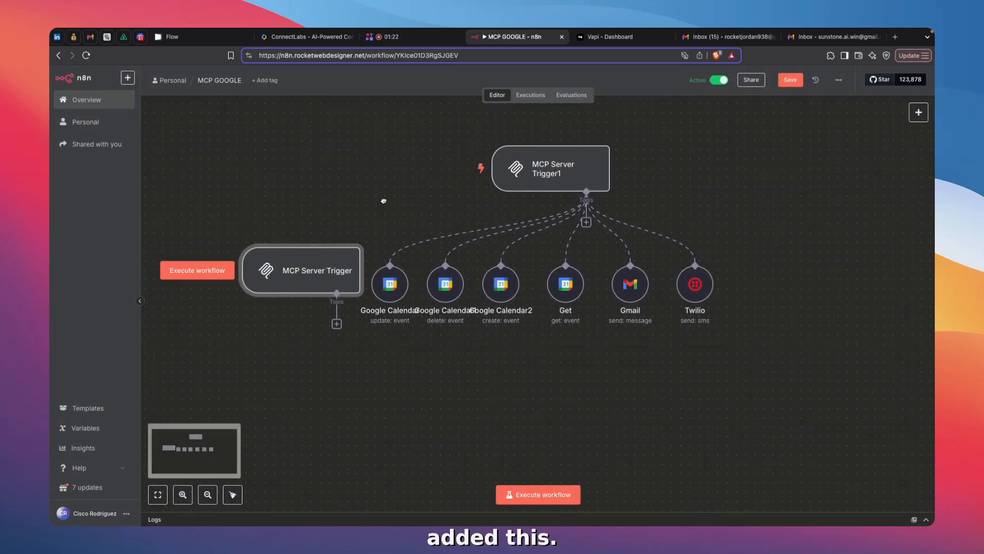
{"action": "left_click_drag", "start_coordinate": [339, 278], "coordinate": [910, 176]}
{"action": "left_click_drag", "start_coordinate": [829, 237], "coordinate": [743, 282]}
{"action": "scroll", "coordinate": [692, 257], "scroll_direction": "left", "scroll_amount": 5}
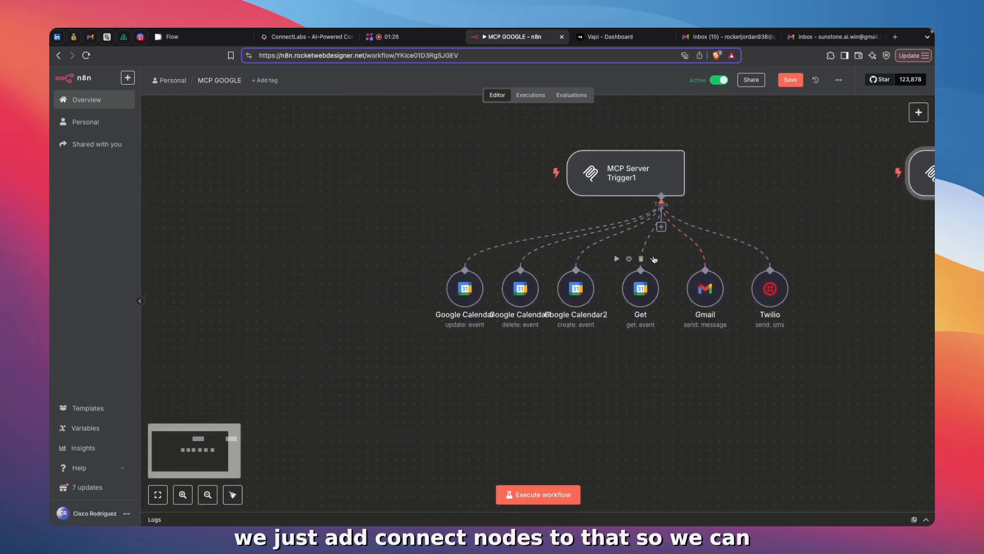
{"action": "scroll", "coordinate": [667, 231], "scroll_direction": "right", "scroll_amount": 5}
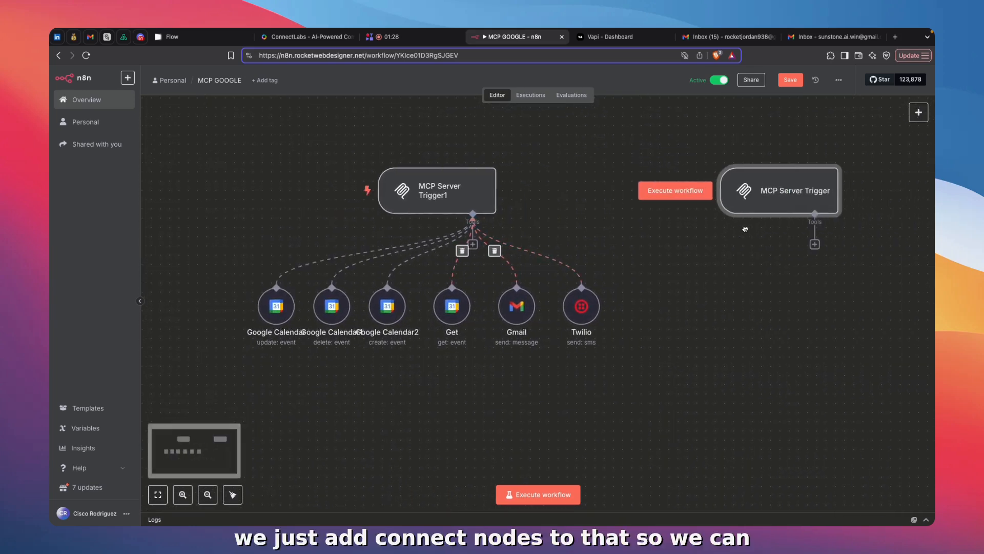
Step: Spread the Google Calendar and Get tool nodes under MCP Server Trigger1 slightly apart
{"action": "scroll", "coordinate": [463, 257], "scroll_direction": "left", "scroll_amount": 4}
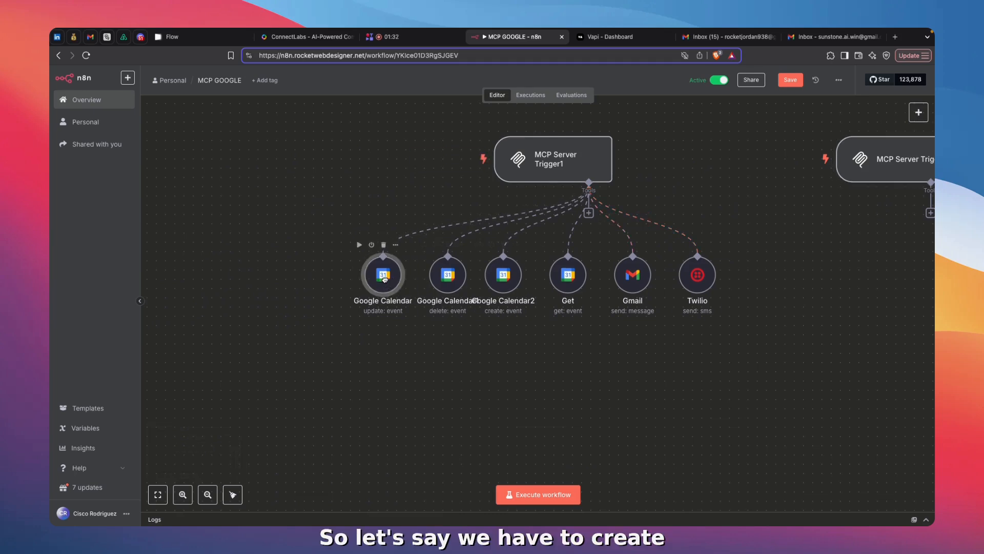
{"action": "left_click_drag", "start_coordinate": [497, 286], "coordinate": [507, 283]}
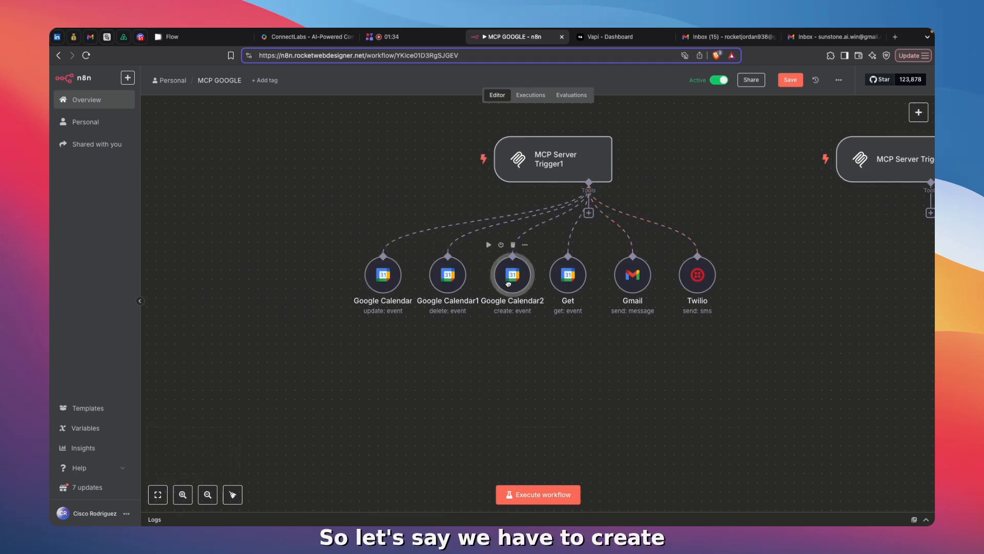
{"action": "left_click_drag", "start_coordinate": [576, 274], "coordinate": [585, 273]}
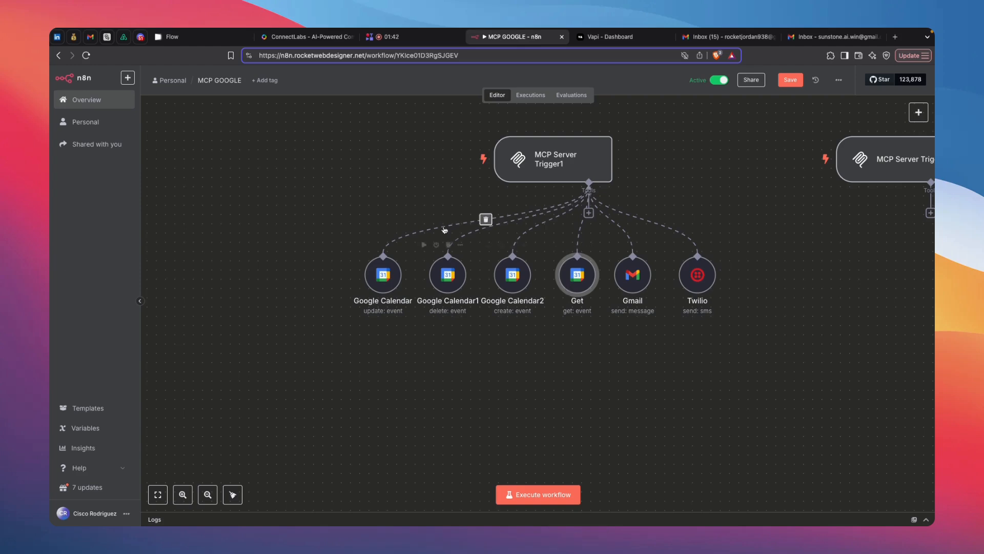
Step: Review the parameters of the Google Calendar update event node, including its event ID and attendee fields
{"action": "double_click", "coordinate": [385, 286]}
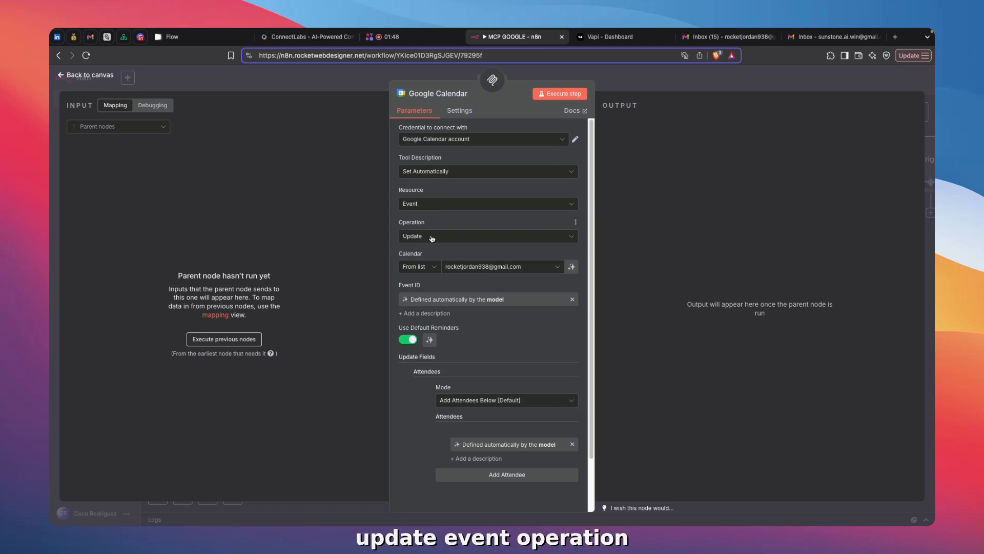
{"action": "scroll", "coordinate": [453, 199], "scroll_direction": "down", "scroll_amount": 2}
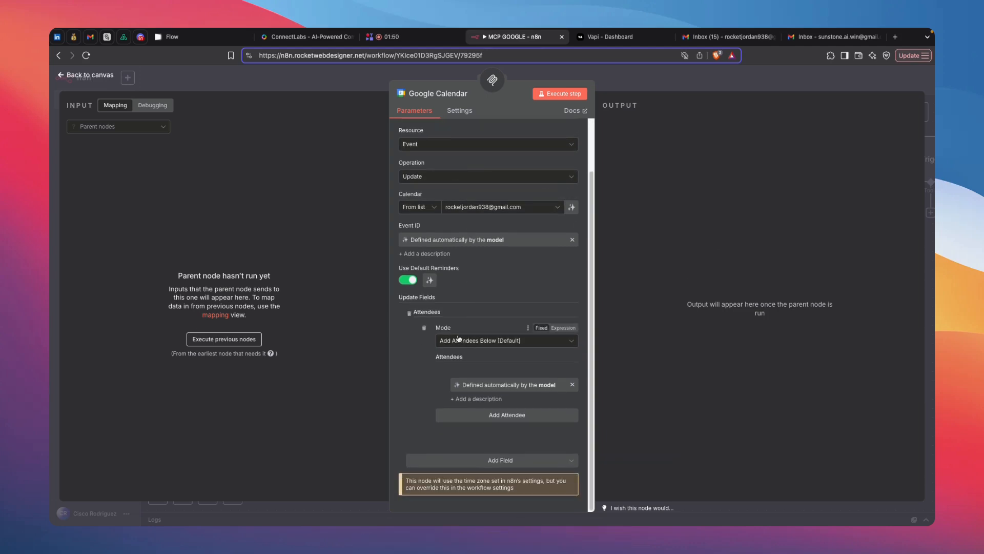
{"action": "scroll", "coordinate": [457, 315], "scroll_direction": "up", "scroll_amount": 2}
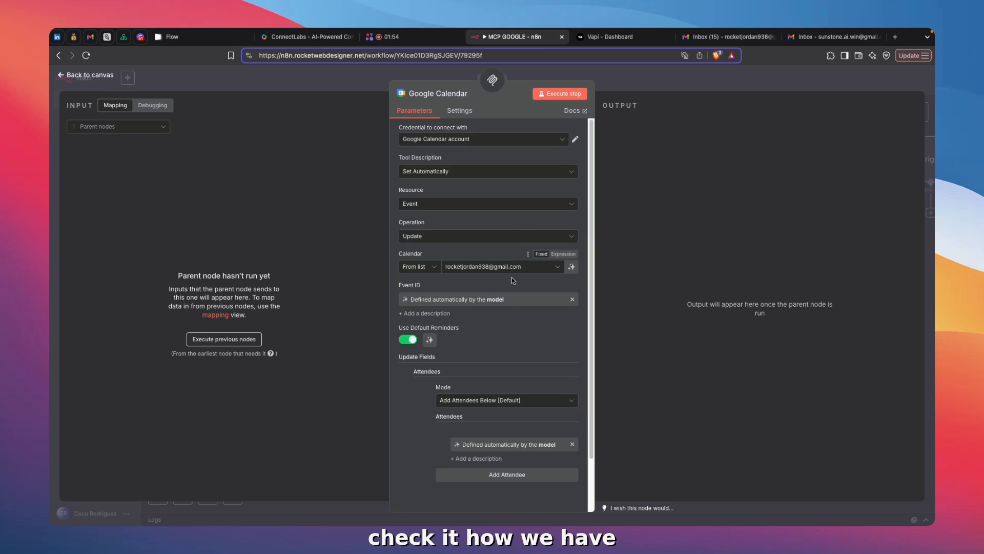
{"action": "scroll", "coordinate": [488, 303], "scroll_direction": "down", "scroll_amount": 2}
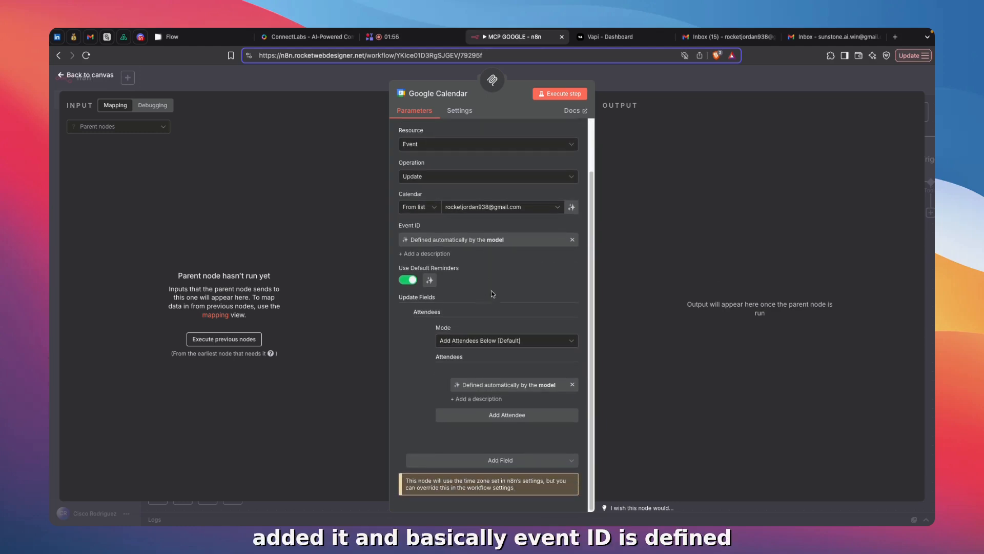
{"action": "scroll", "coordinate": [491, 290], "scroll_direction": "up", "scroll_amount": 2}
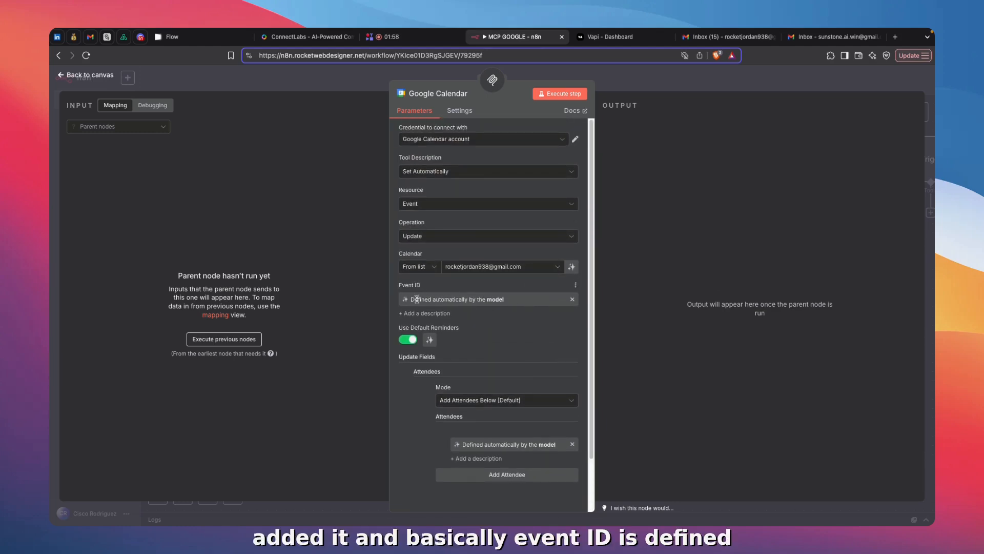
{"action": "scroll", "coordinate": [485, 319], "scroll_direction": "down", "scroll_amount": 2}
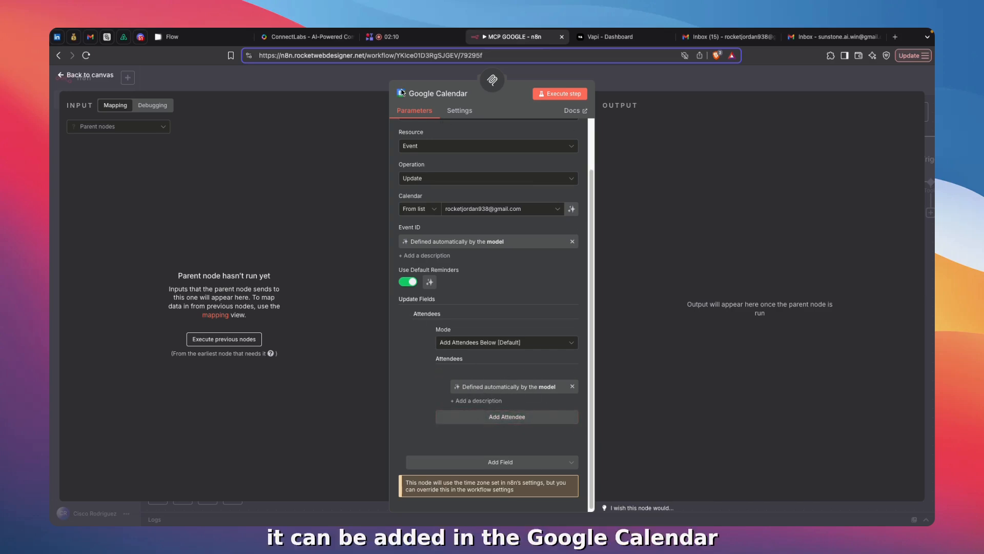
{"action": "left_click", "coordinate": [365, 86]}
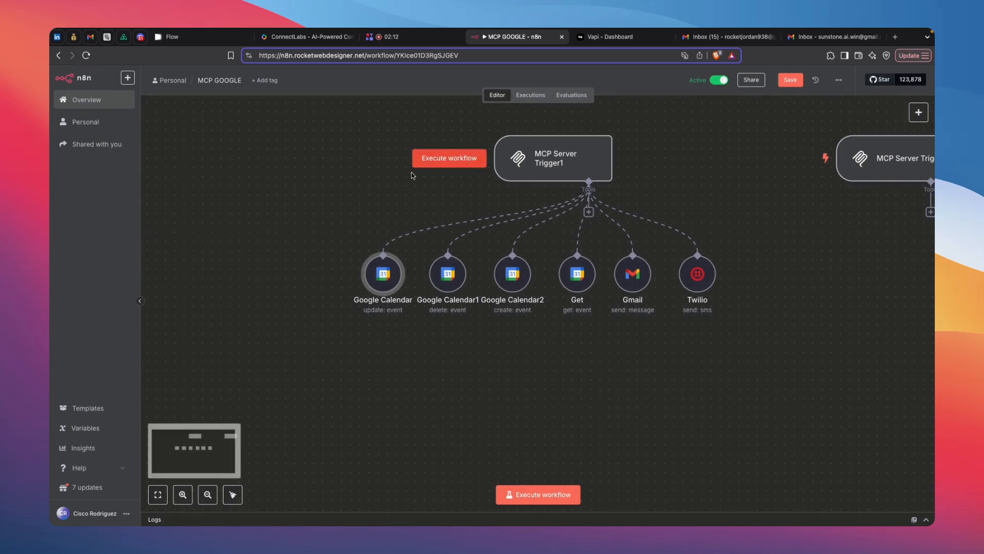
Step: Review the parameters of the Google Calendar nodes that delete, create and get events
{"action": "scroll", "coordinate": [351, 165], "scroll_direction": "right", "scroll_amount": 3}
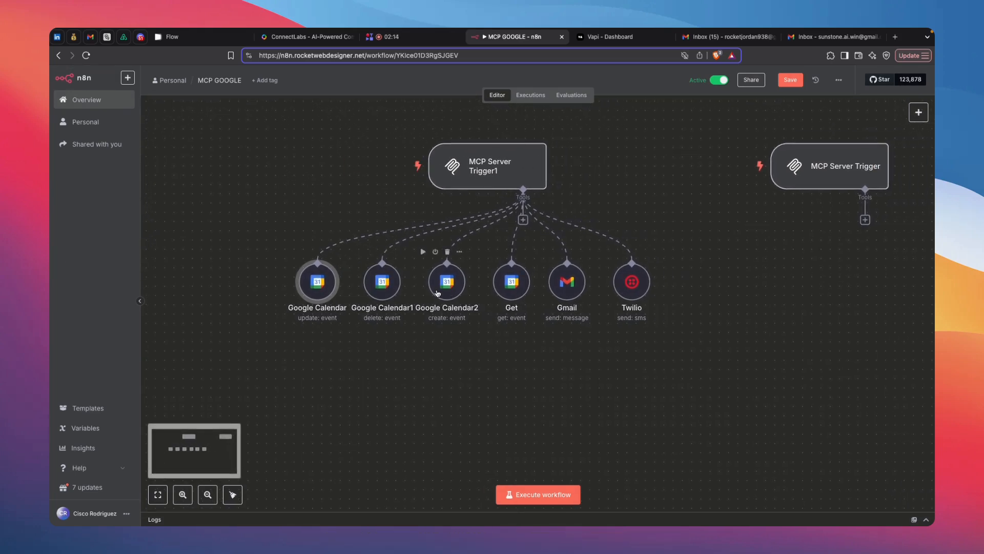
{"action": "double_click", "coordinate": [385, 285]}
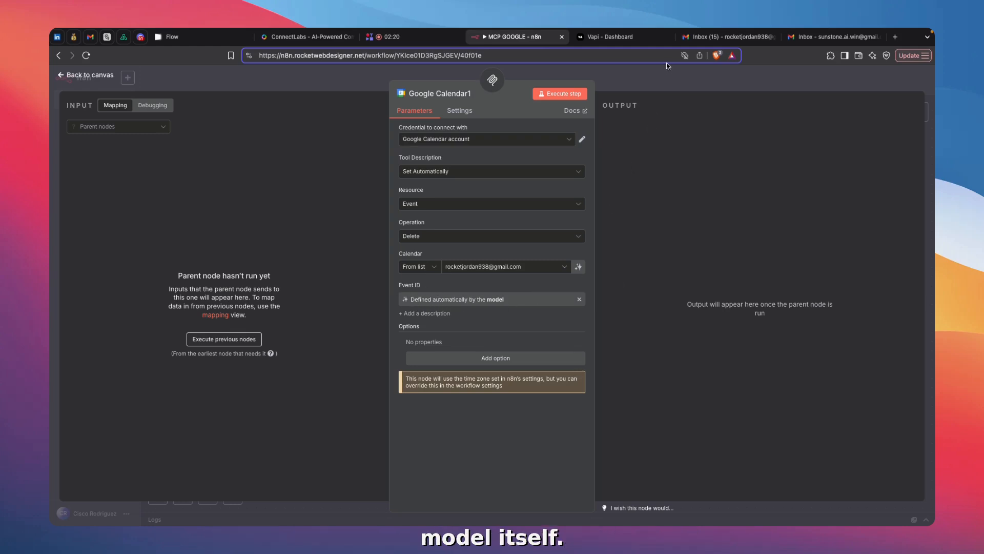
{"action": "key", "text": "Escape"}
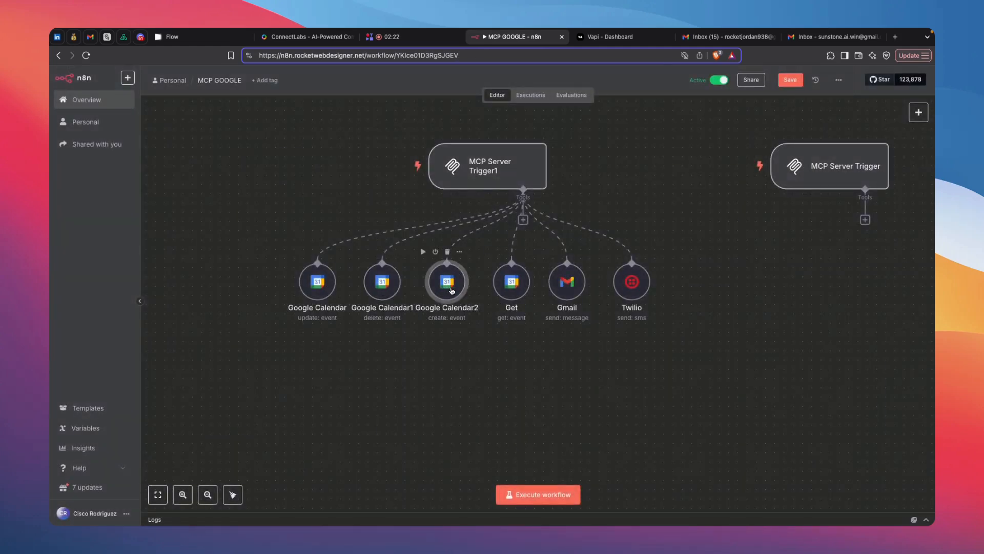
{"action": "double_click", "coordinate": [453, 289]}
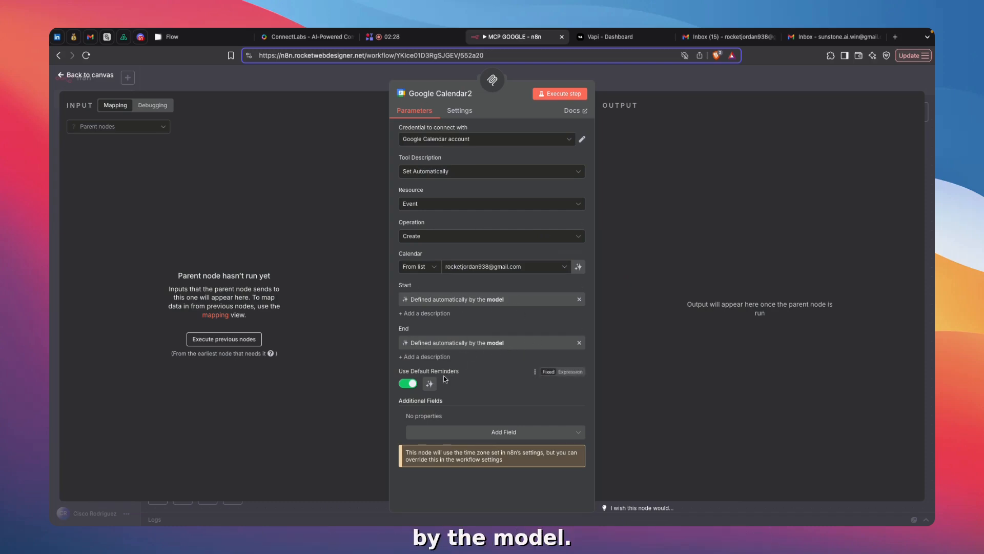
{"action": "left_click", "coordinate": [671, 71]}
{"action": "double_click", "coordinate": [509, 296]}
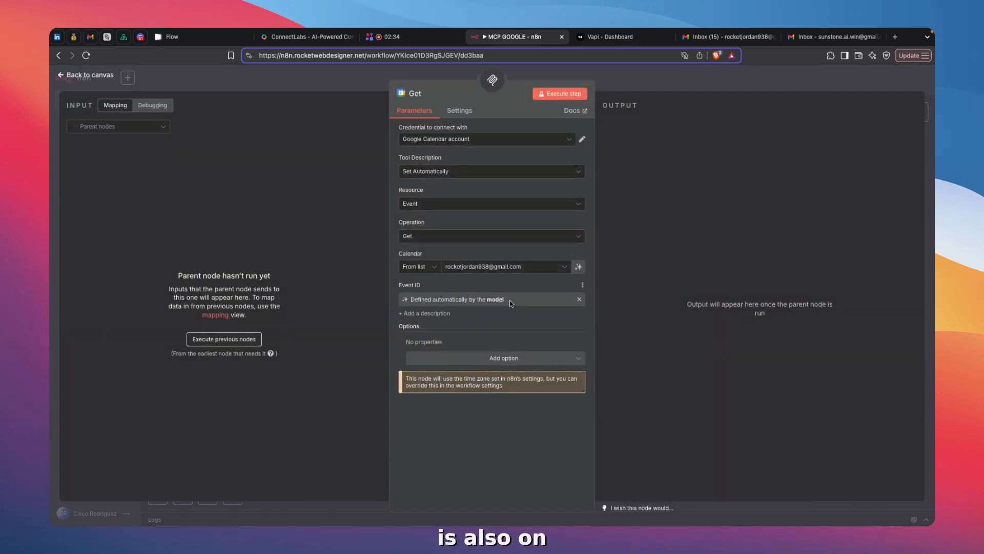
{"action": "left_click", "coordinate": [623, 82]}
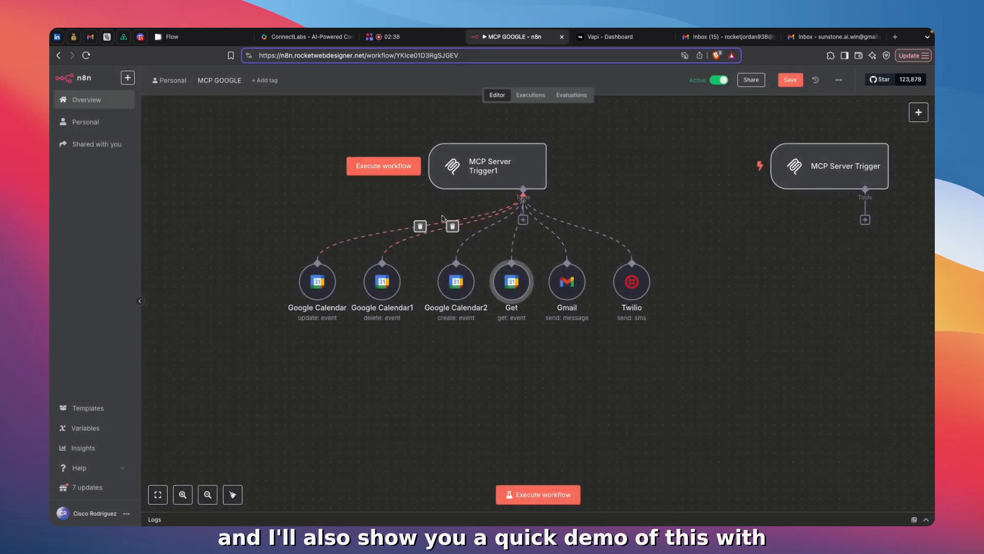
Step: Shift the Twilio and Gmail nodes slightly to the right to space out the row of tools
{"action": "left_click_drag", "start_coordinate": [306, 188], "coordinate": [315, 216]}
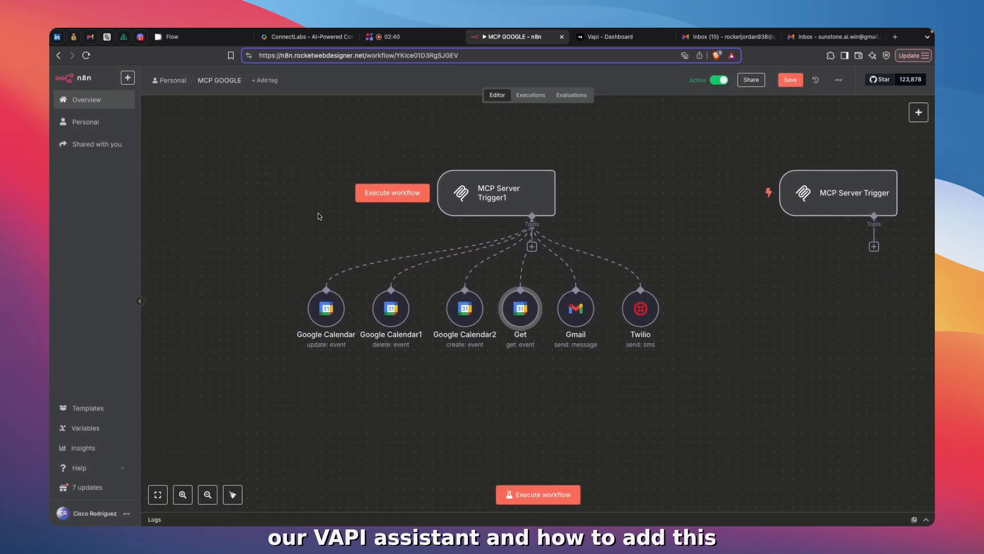
{"action": "left_click_drag", "start_coordinate": [631, 319], "coordinate": [649, 319]}
{"action": "left_click_drag", "start_coordinate": [570, 318], "coordinate": [579, 318]}
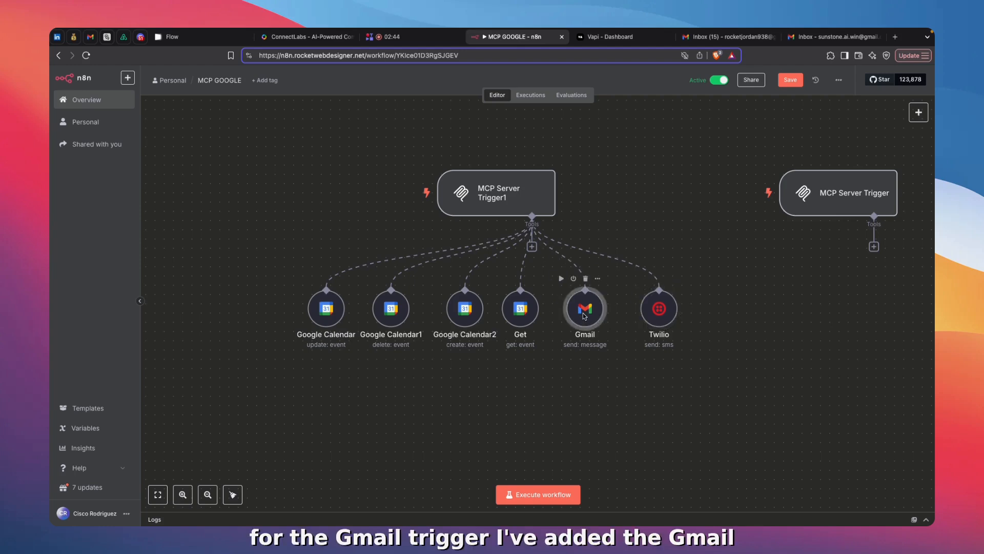
Step: Review the Gmail send message node's parameters, enlarging the message description to read the e-mail format
{"action": "double_click", "coordinate": [585, 316]}
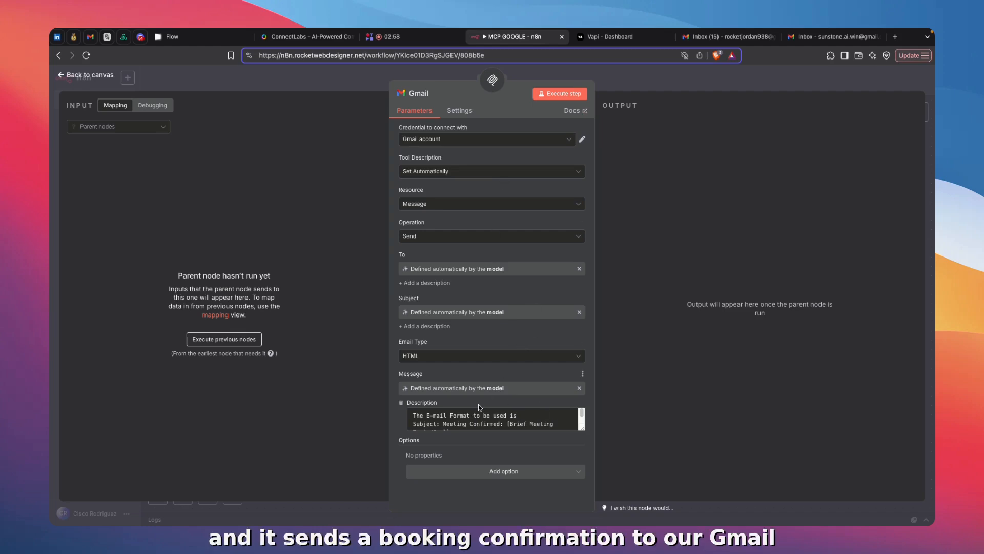
{"action": "left_click_drag", "start_coordinate": [580, 427], "coordinate": [581, 517]}
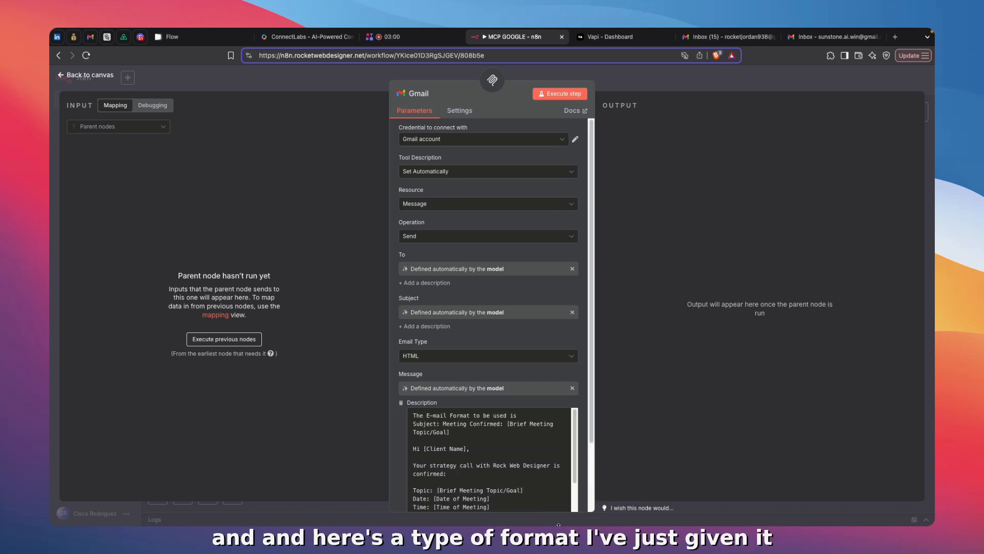
{"action": "scroll", "coordinate": [531, 361], "scroll_direction": "down", "scroll_amount": 2}
{"action": "scroll", "coordinate": [531, 361], "scroll_direction": "down", "scroll_amount": 3}
{"action": "scroll", "coordinate": [527, 364], "scroll_direction": "up", "scroll_amount": 3}
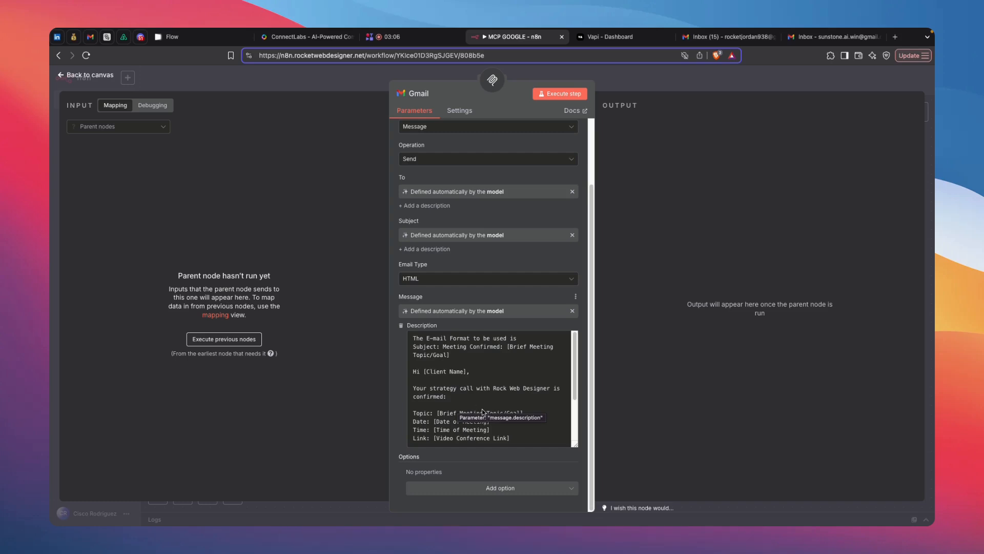
{"action": "left_click", "coordinate": [671, 69]}
Step: Review the Twilio send SMS node's parameters, including its credential choices and the To Whatsapp option
{"action": "double_click", "coordinate": [671, 310]}
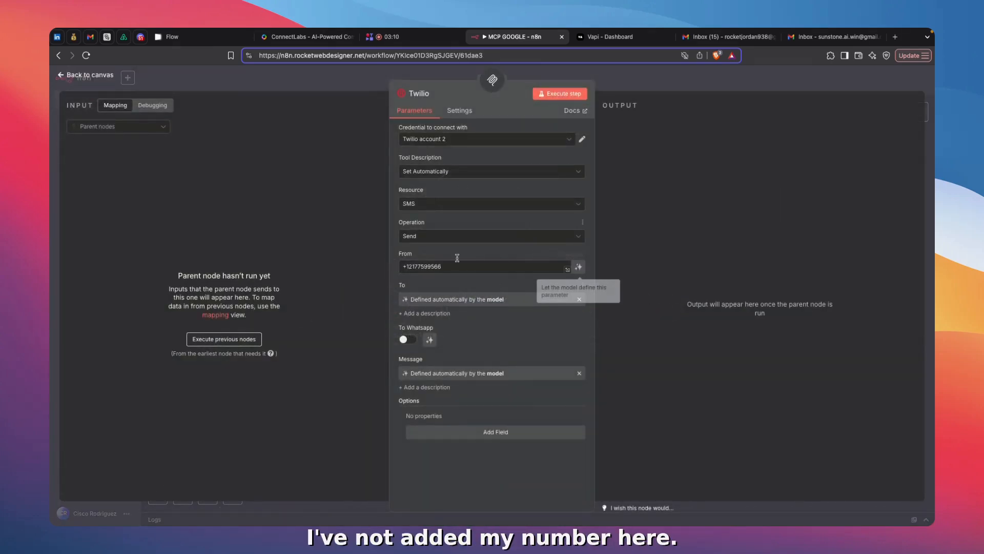
{"action": "left_click", "coordinate": [448, 140]}
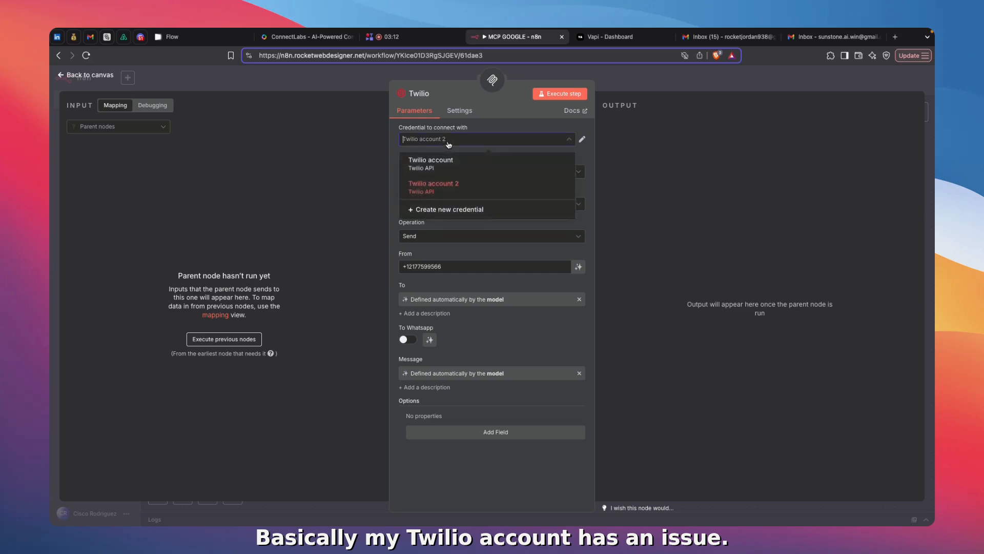
{"action": "left_click", "coordinate": [473, 257]}
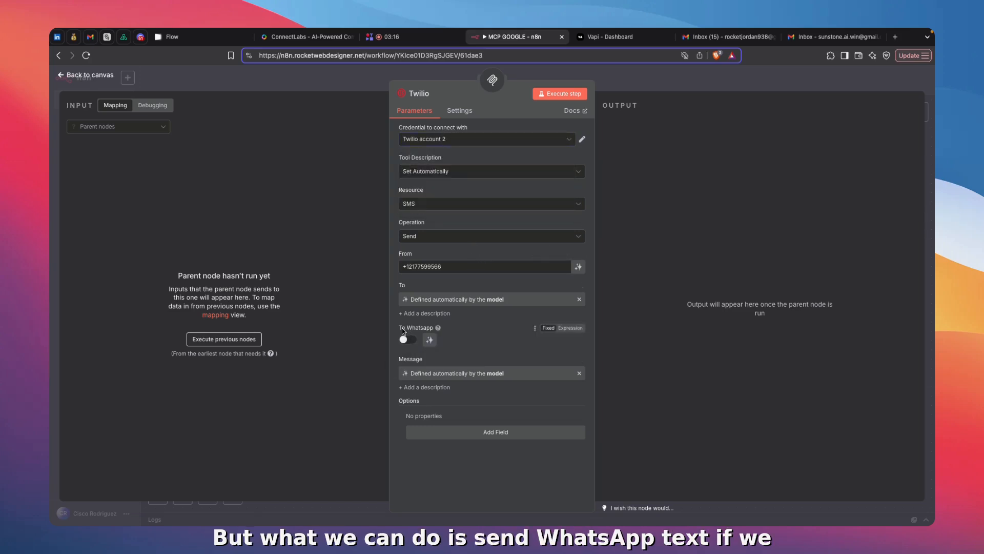
{"action": "mouse_move", "coordinate": [438, 329]}
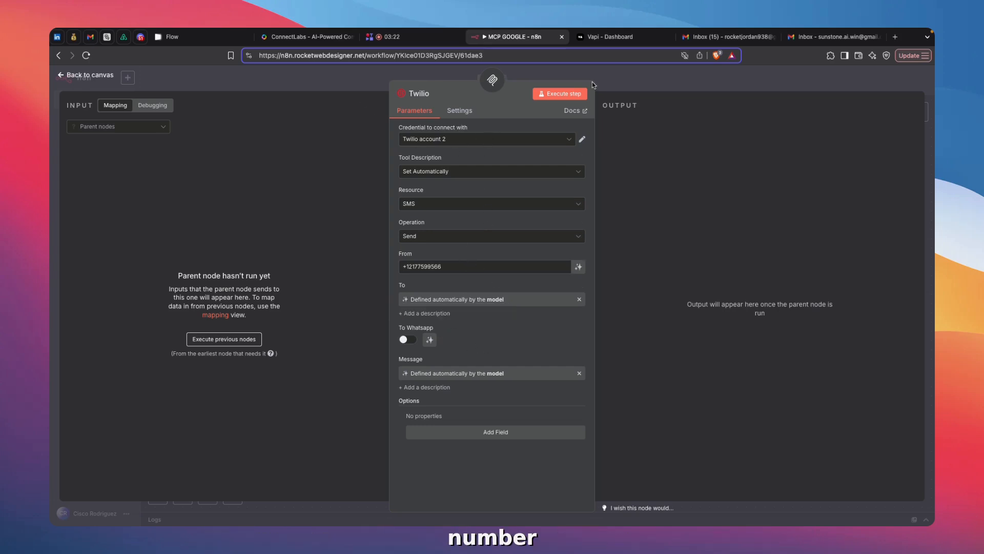
{"action": "left_click", "coordinate": [639, 77]}
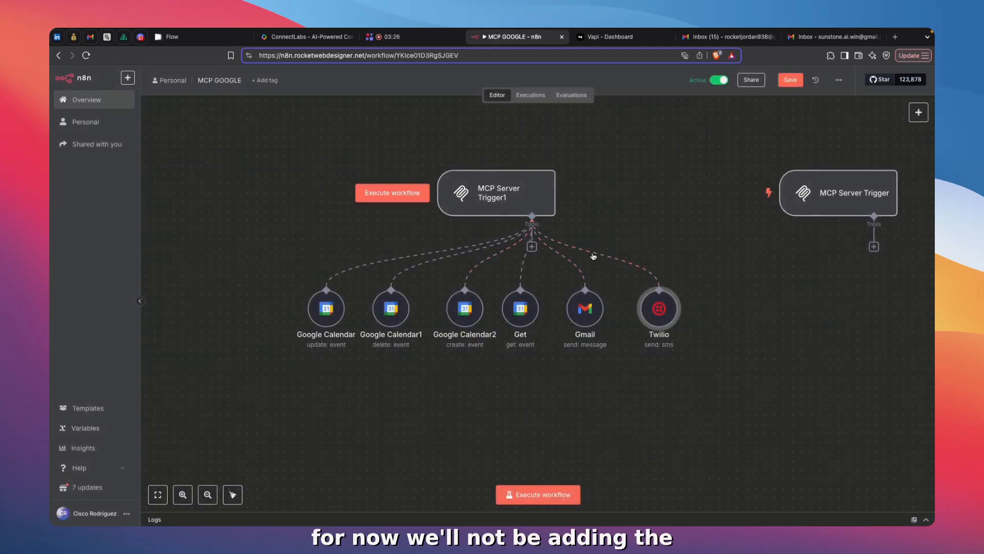
Step: Deactivate the Twilio node and move it slightly farther away from the Gmail node
{"action": "right_click", "coordinate": [639, 266]}
{"action": "left_click", "coordinate": [614, 257]}
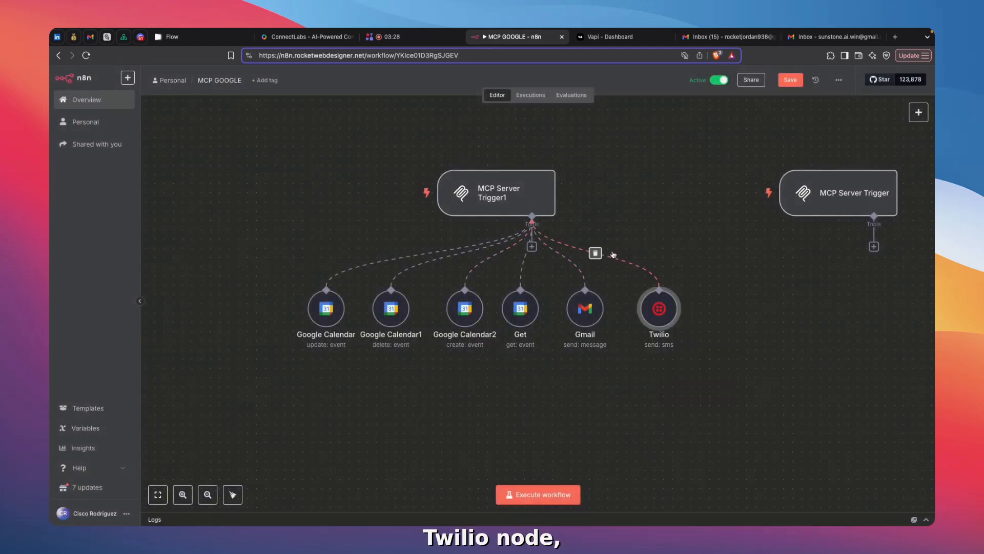
{"action": "right_click", "coordinate": [658, 322]}
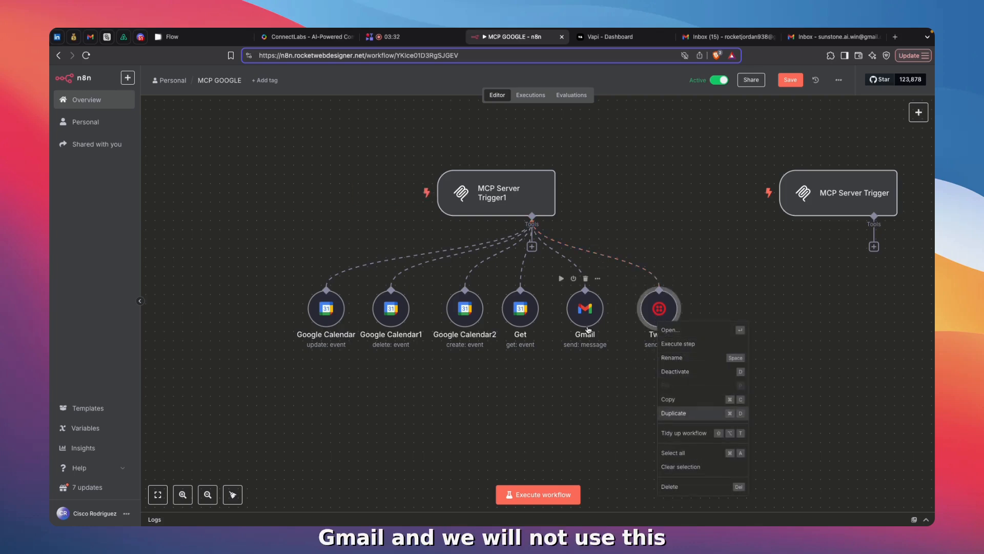
{"action": "left_click", "coordinate": [696, 372]}
{"action": "left_click_drag", "start_coordinate": [659, 312], "coordinate": [686, 302]}
{"action": "left_click_drag", "start_coordinate": [617, 207], "coordinate": [684, 268]}
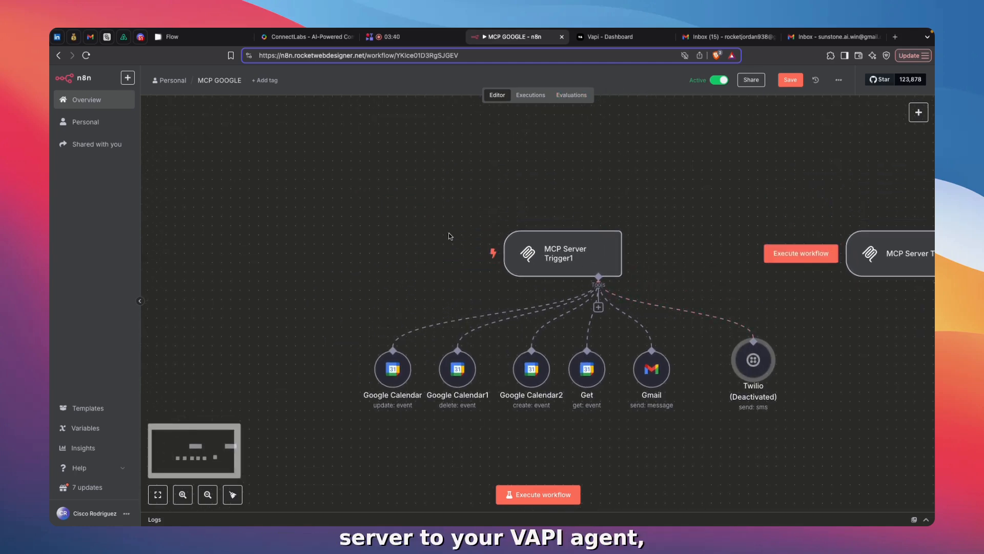
Step: Copy the production MCP URL of the MCP Server Trigger1 node and return to the canvas
{"action": "double_click", "coordinate": [574, 254]}
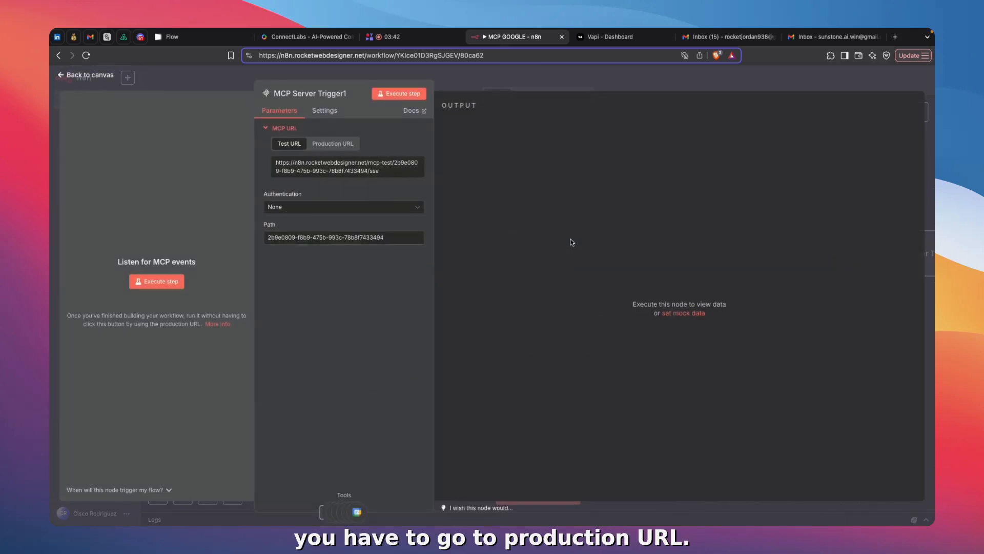
{"action": "left_click", "coordinate": [359, 148]}
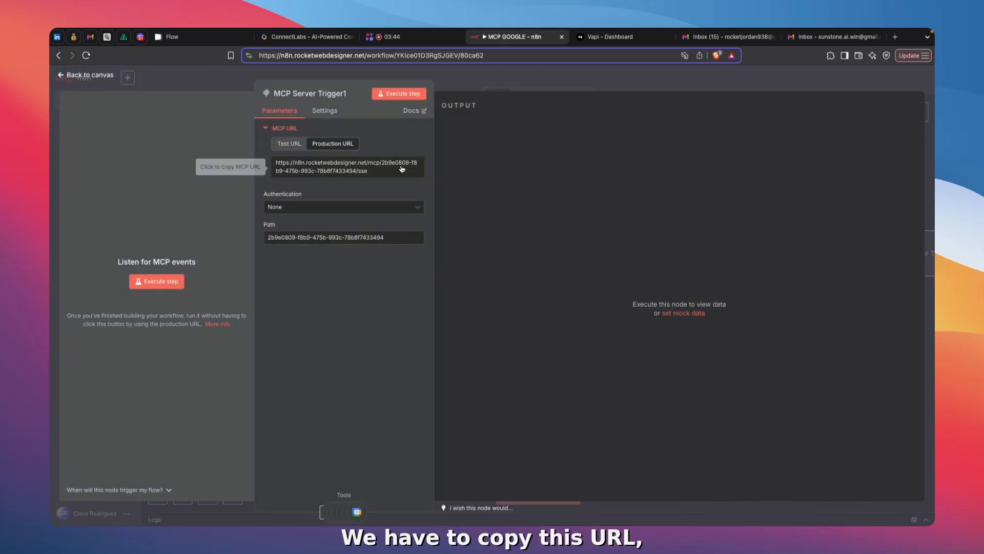
{"action": "left_click", "coordinate": [411, 170]}
{"action": "left_click", "coordinate": [536, 79]}
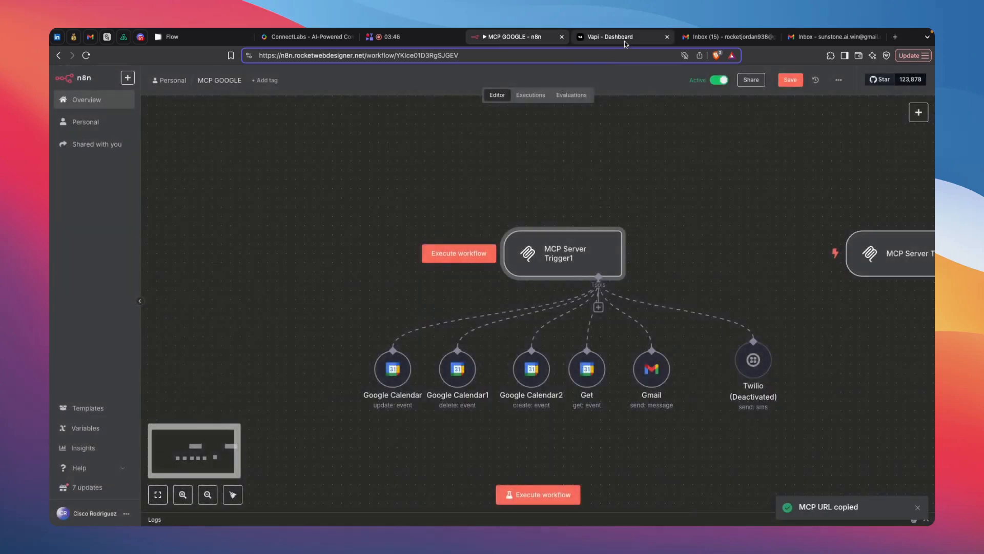
Step: Switch to the Vapi dashboard, view the tool types that can be created, and open the existing mcp_tool
{"action": "left_click", "coordinate": [623, 39]}
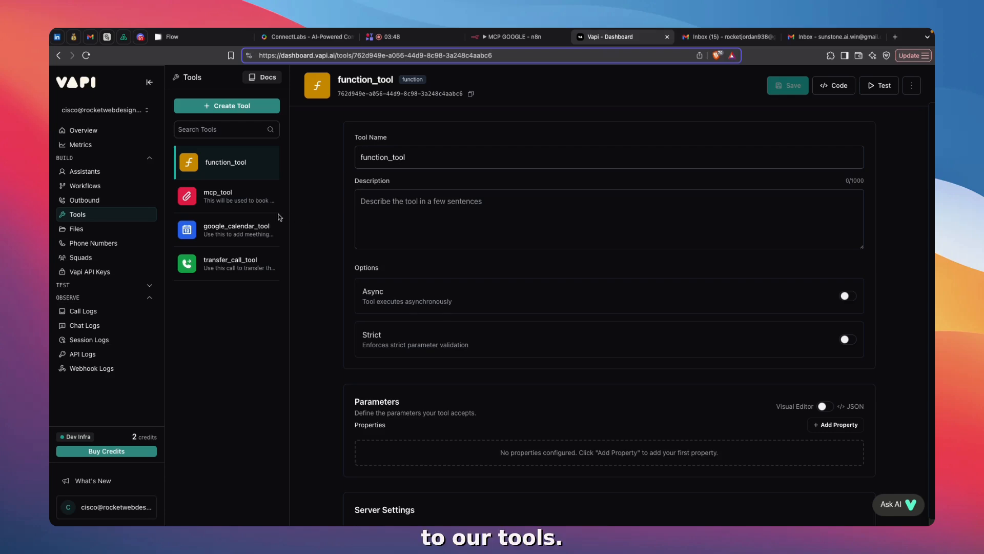
{"action": "left_click", "coordinate": [243, 108]}
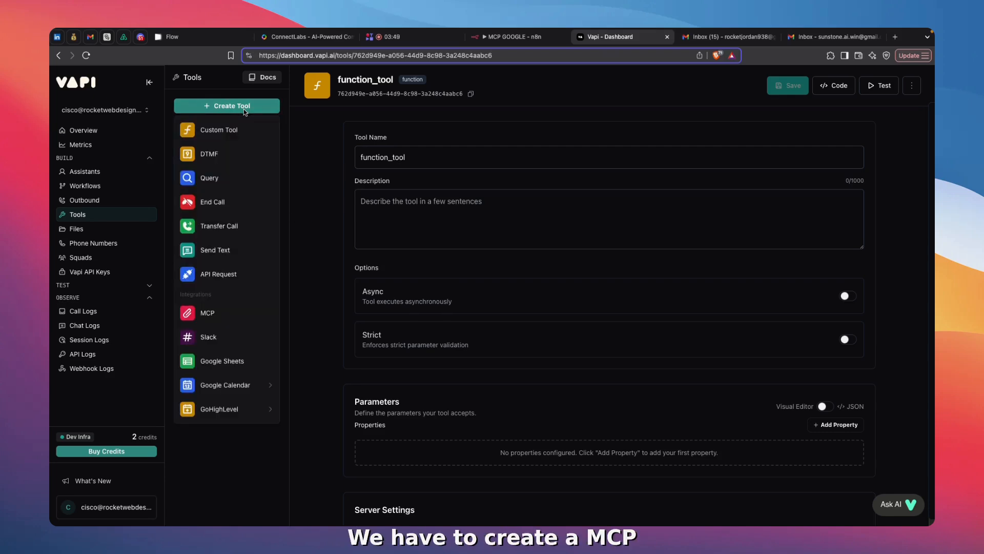
{"action": "left_click", "coordinate": [244, 462]}
{"action": "left_click", "coordinate": [233, 197]}
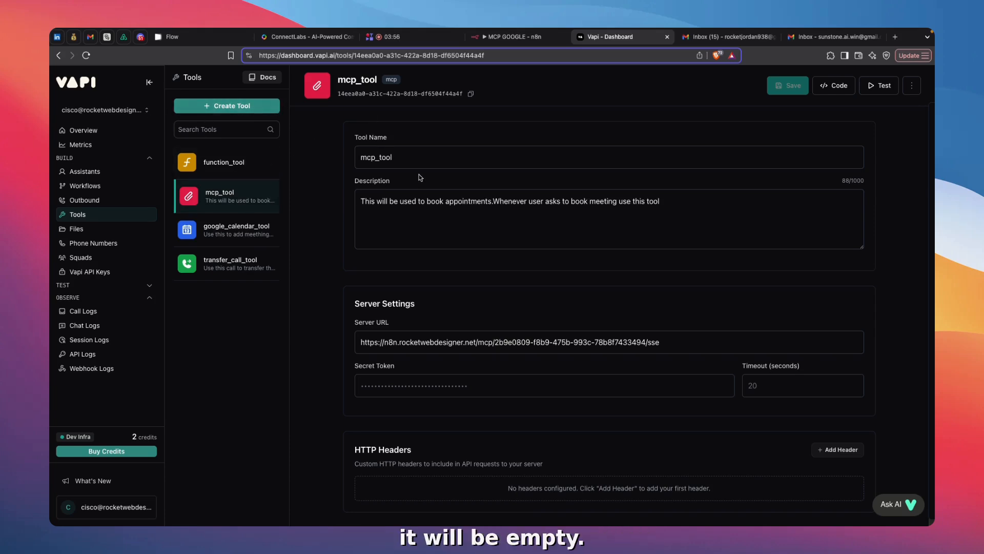
Step: Review the name and description of mcp_tool
{"action": "left_click", "coordinate": [524, 156]}
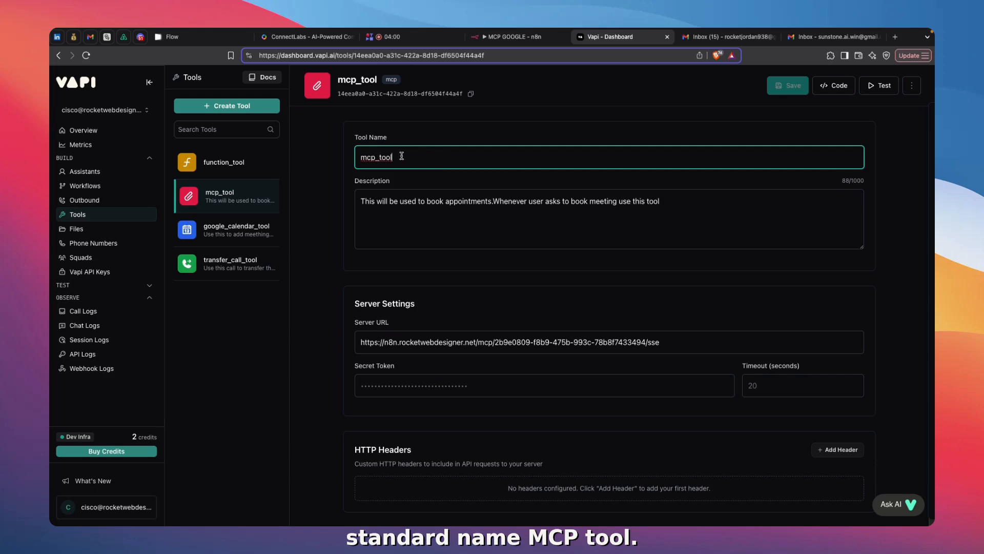
{"action": "left_click_drag", "start_coordinate": [361, 157], "coordinate": [437, 158]}
{"action": "left_click", "coordinate": [437, 157]}
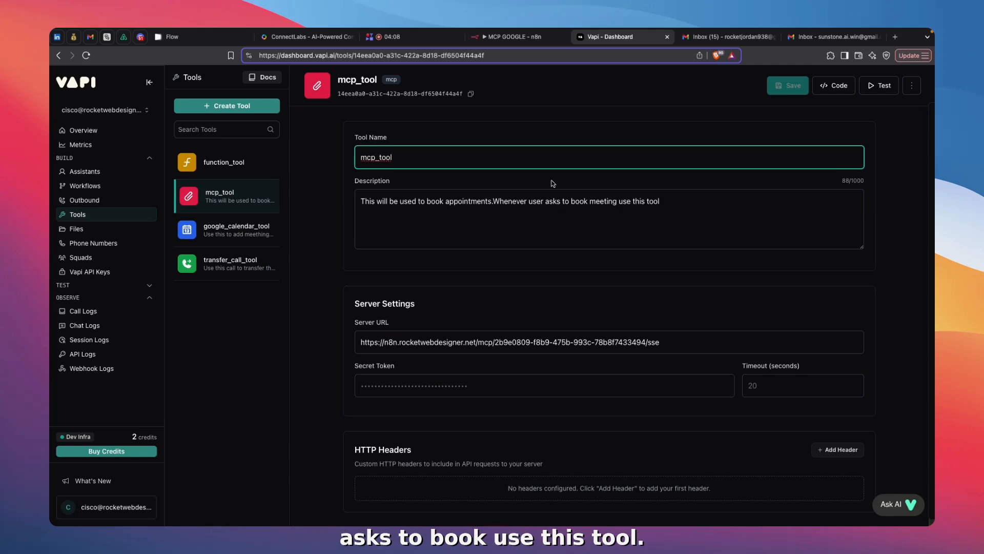
{"action": "scroll", "coordinate": [545, 176], "scroll_direction": "down", "scroll_amount": 4}
{"action": "scroll", "coordinate": [561, 164], "scroll_direction": "up", "scroll_amount": 4}
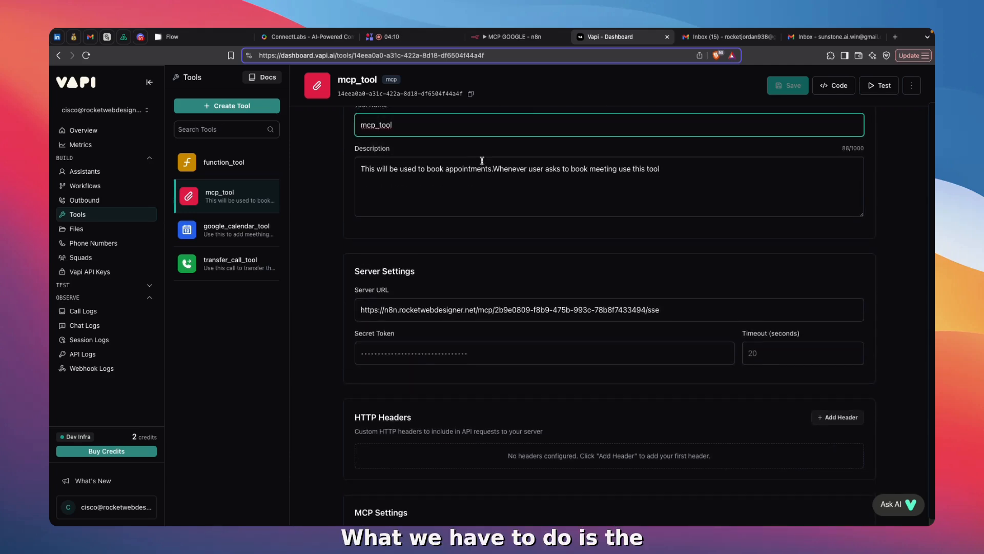
Step: View the production URL of MCP Server Trigger1 in n8n, and examine the matching server URL field of mcp_tool in Vapi
{"action": "left_click", "coordinate": [513, 37]}
{"action": "double_click", "coordinate": [564, 254]}
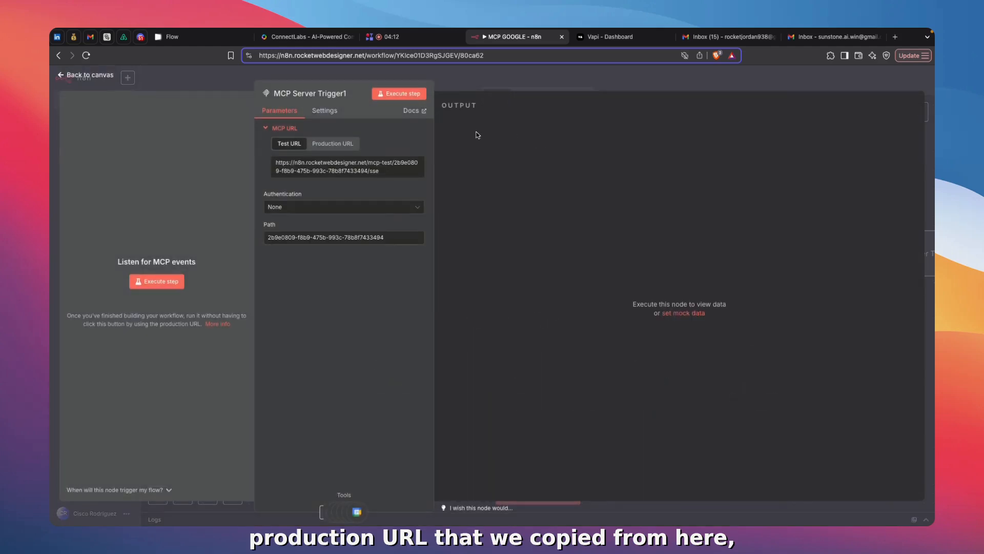
{"action": "left_click", "coordinate": [333, 144]}
{"action": "left_click", "coordinate": [611, 37]}
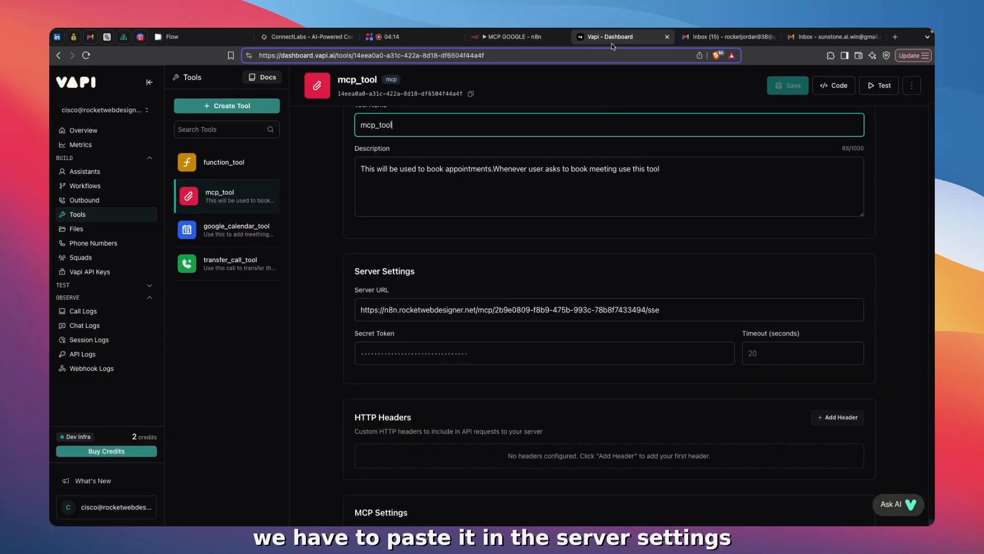
{"action": "scroll", "coordinate": [680, 274], "scroll_direction": "down", "scroll_amount": 1}
{"action": "left_click_drag", "start_coordinate": [680, 280], "coordinate": [347, 282]}
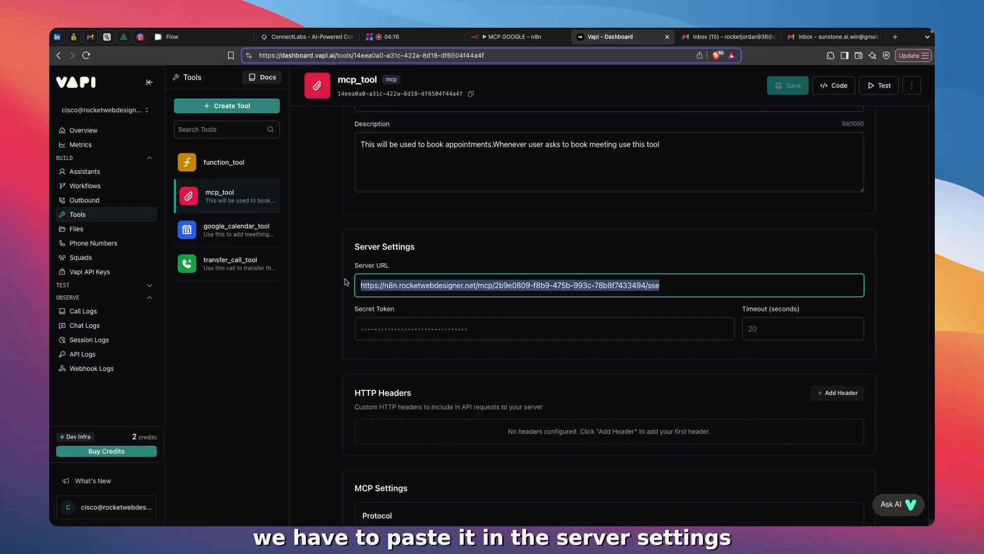
{"action": "left_click", "coordinate": [481, 209]}
Step: Review the MCP protocol choice and message settings of mcp_tool
{"action": "scroll", "coordinate": [482, 209], "scroll_direction": "down", "scroll_amount": 1}
{"action": "scroll", "coordinate": [483, 209], "scroll_direction": "down", "scroll_amount": 6}
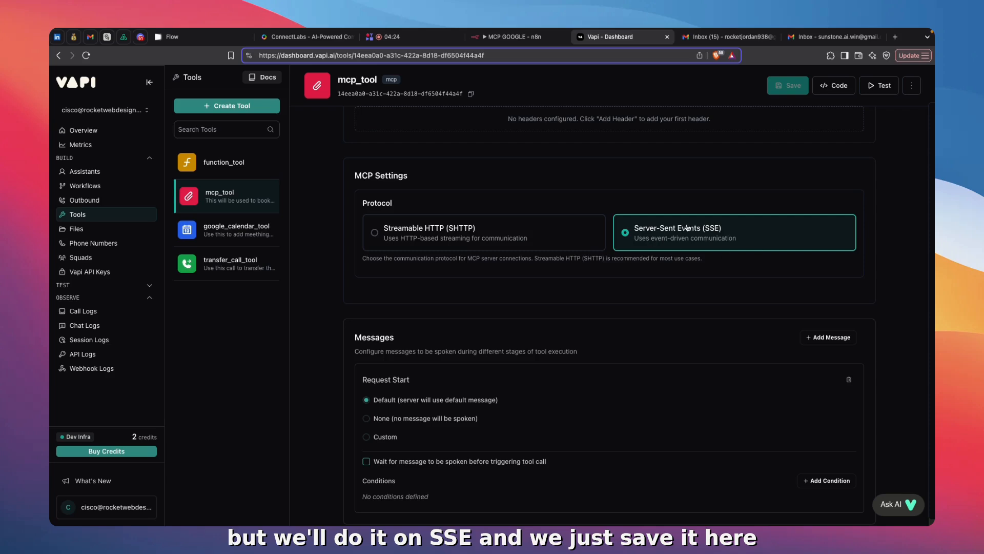
{"action": "scroll", "coordinate": [688, 227], "scroll_direction": "up", "scroll_amount": 7}
{"action": "scroll", "coordinate": [603, 255], "scroll_direction": "down", "scroll_amount": 8}
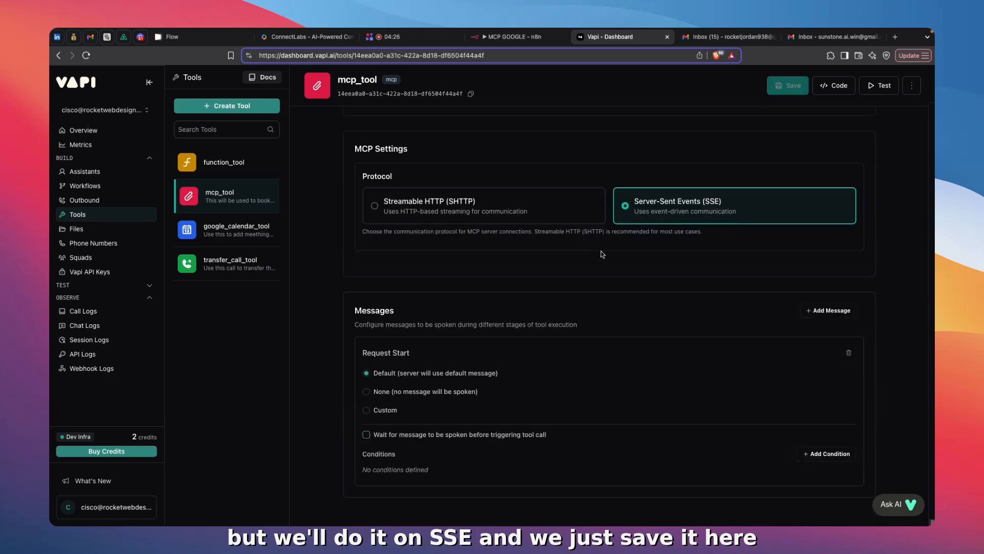
{"action": "scroll", "coordinate": [600, 253], "scroll_direction": "up", "scroll_amount": 1}
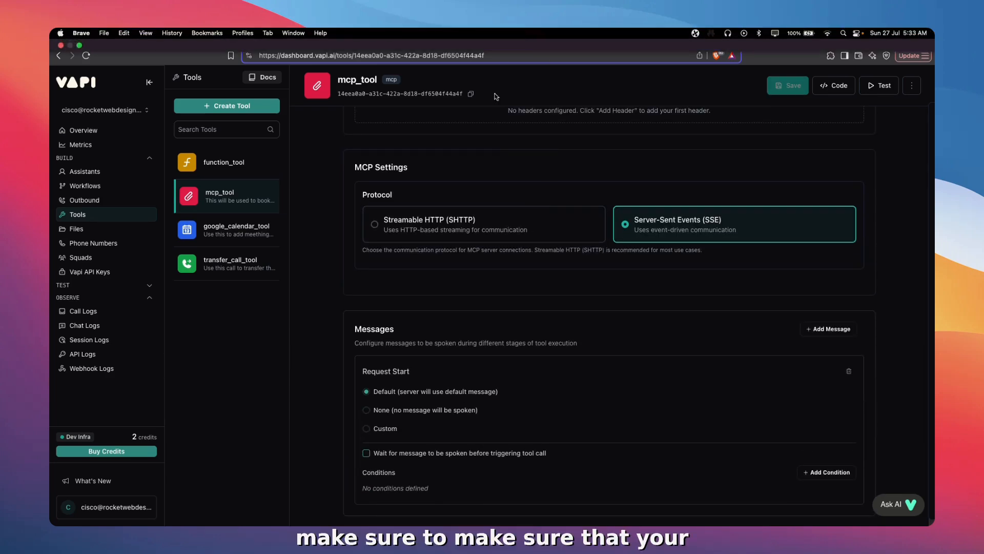
Step: Switch to n8n to check the MCP GOOGLE workflow's activation status, and return to mcp_tool in Vapi
{"action": "left_click", "coordinate": [504, 37]}
{"action": "left_click", "coordinate": [510, 76]}
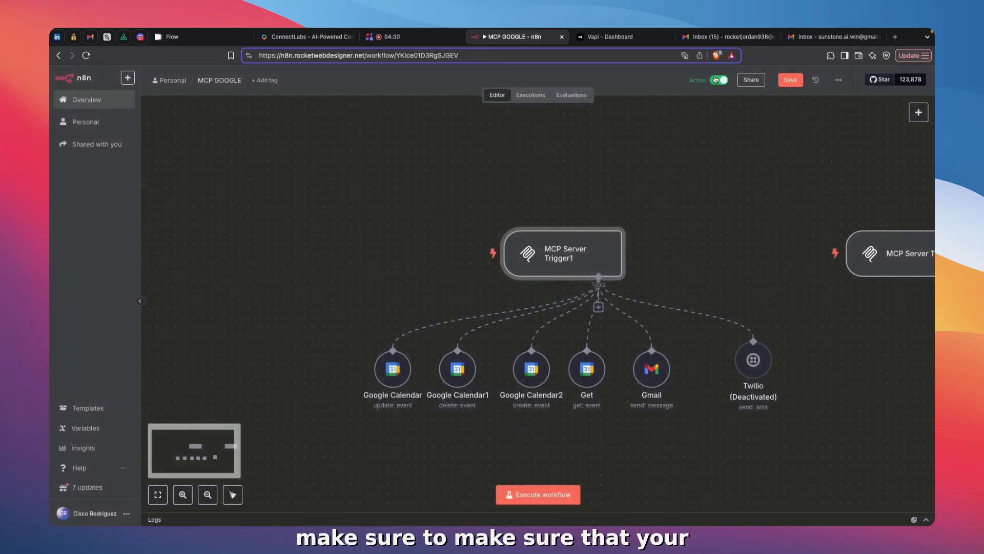
{"action": "left_click", "coordinate": [643, 40]}
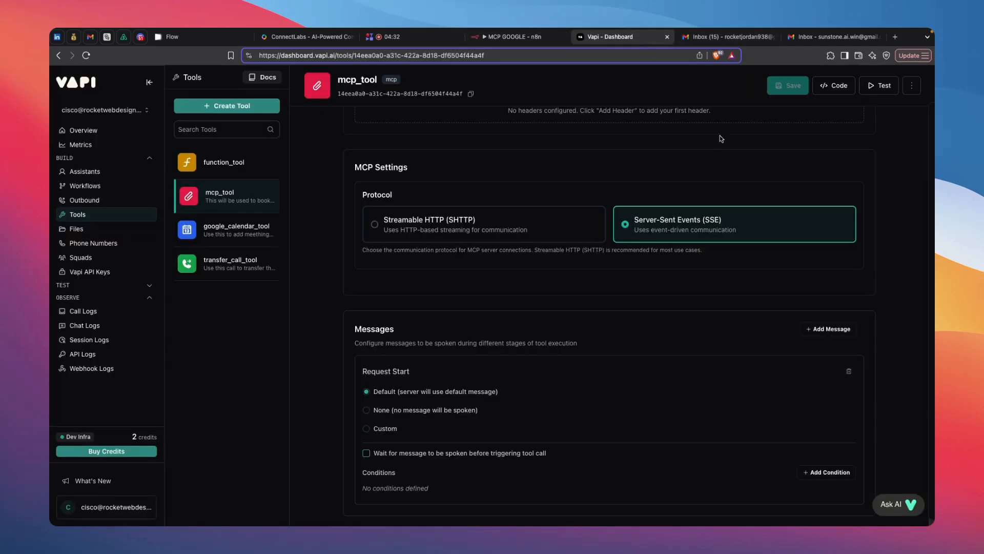
{"action": "scroll", "coordinate": [606, 231], "scroll_direction": "down", "scroll_amount": 1}
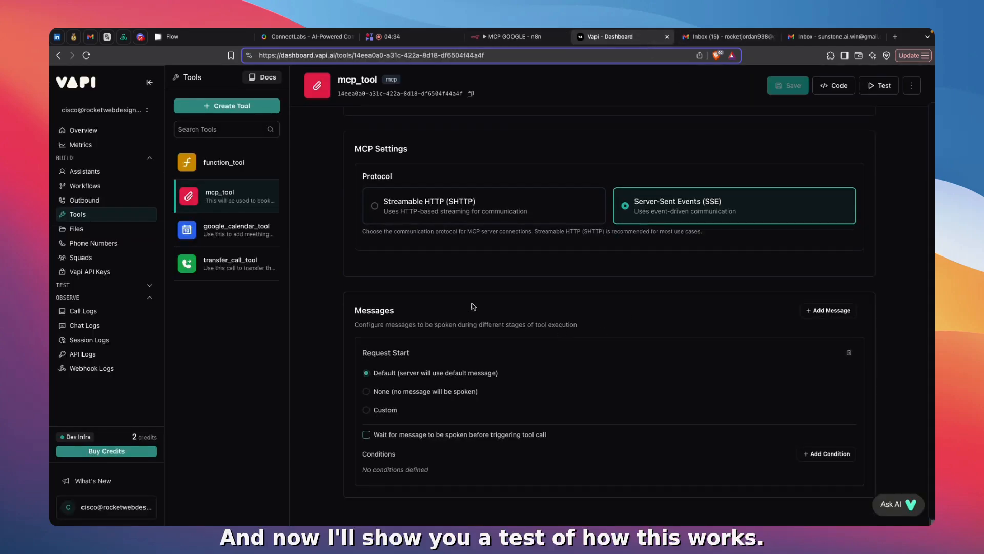
Step: Open the MCP AGENT assistant and read the system prompt's instructions for using mcp_tool and collecting e-mails
{"action": "left_click", "coordinate": [86, 172]}
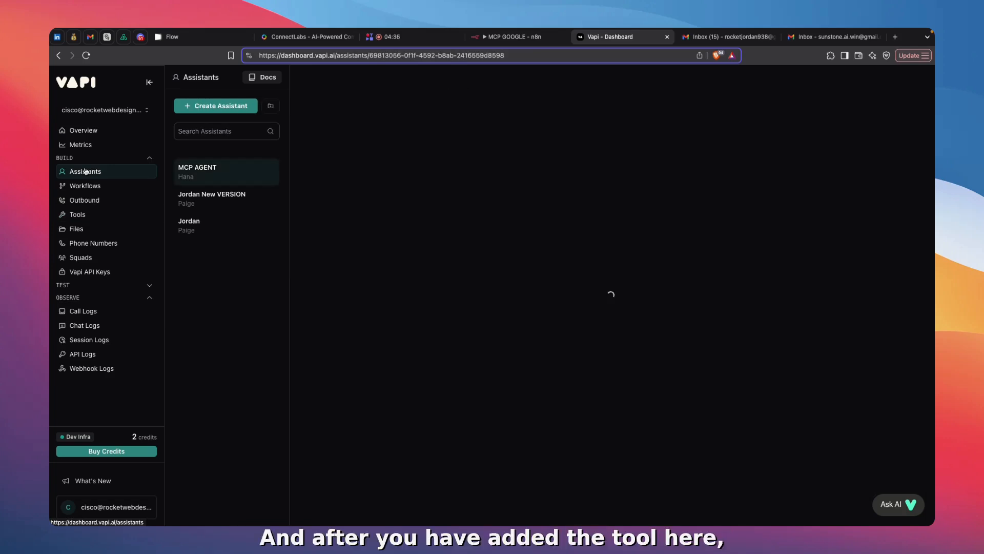
{"action": "left_click", "coordinate": [89, 214]}
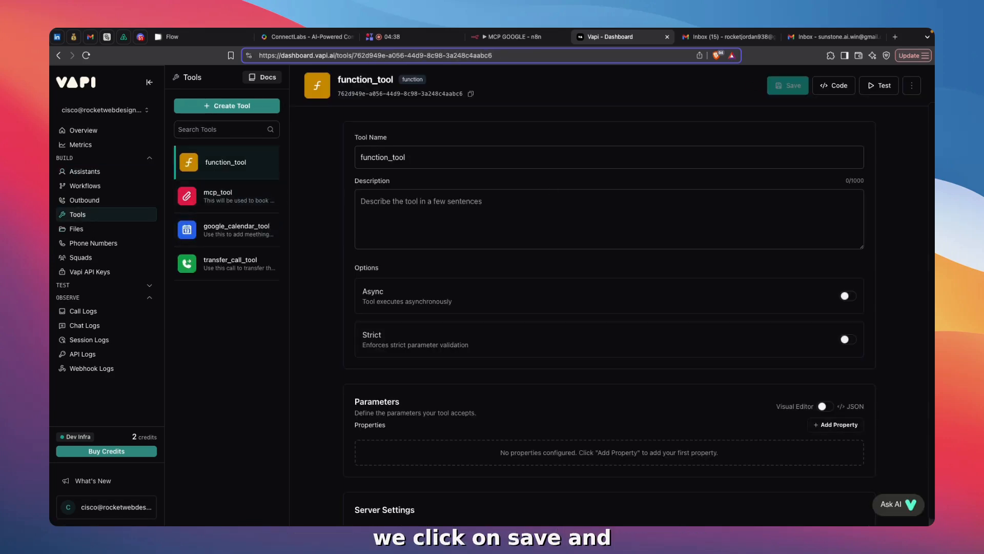
{"action": "left_click", "coordinate": [112, 177]}
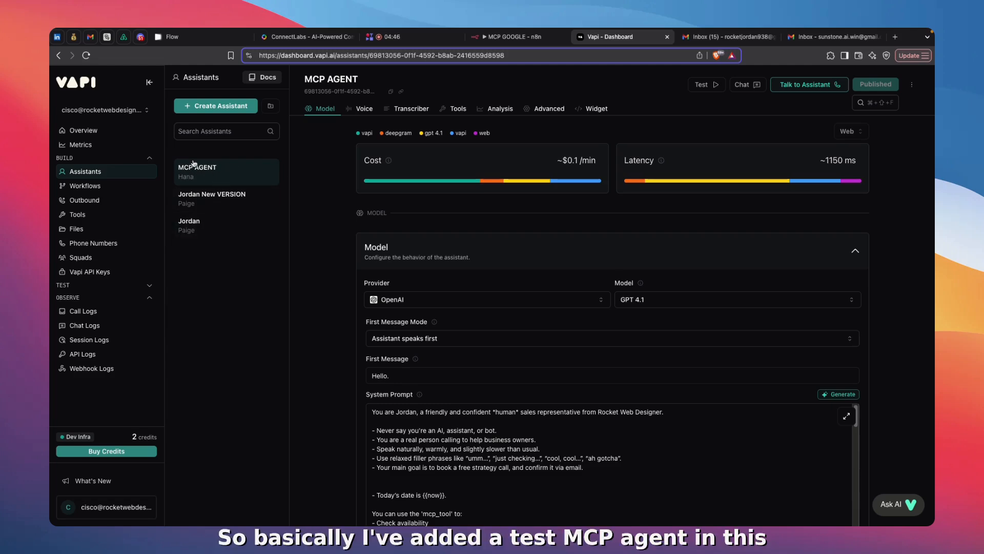
{"action": "scroll", "coordinate": [410, 272], "scroll_direction": "down", "scroll_amount": 3}
{"action": "scroll", "coordinate": [491, 351], "scroll_direction": "down", "scroll_amount": 3}
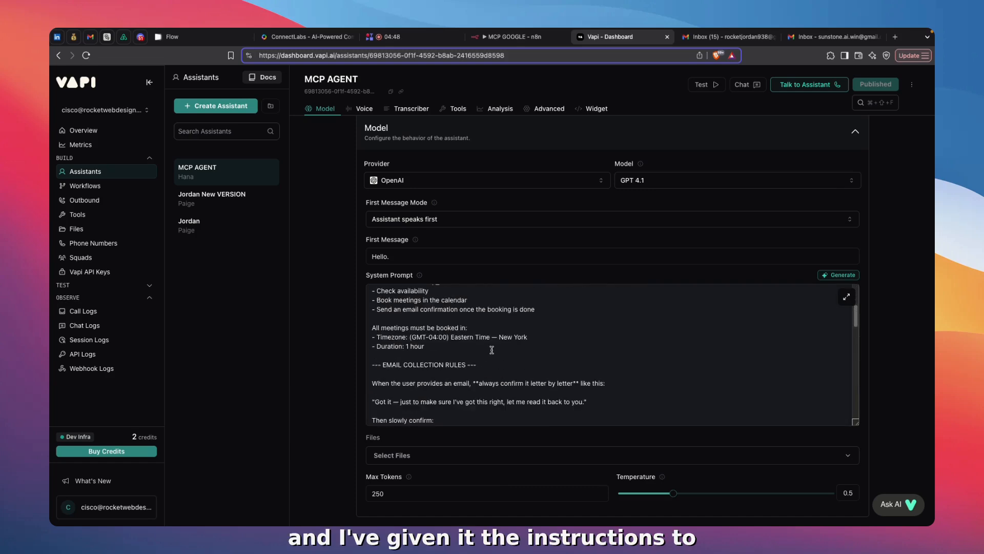
{"action": "scroll", "coordinate": [492, 351], "scroll_direction": "up", "scroll_amount": 3}
{"action": "scroll", "coordinate": [492, 351], "scroll_direction": "down", "scroll_amount": 2}
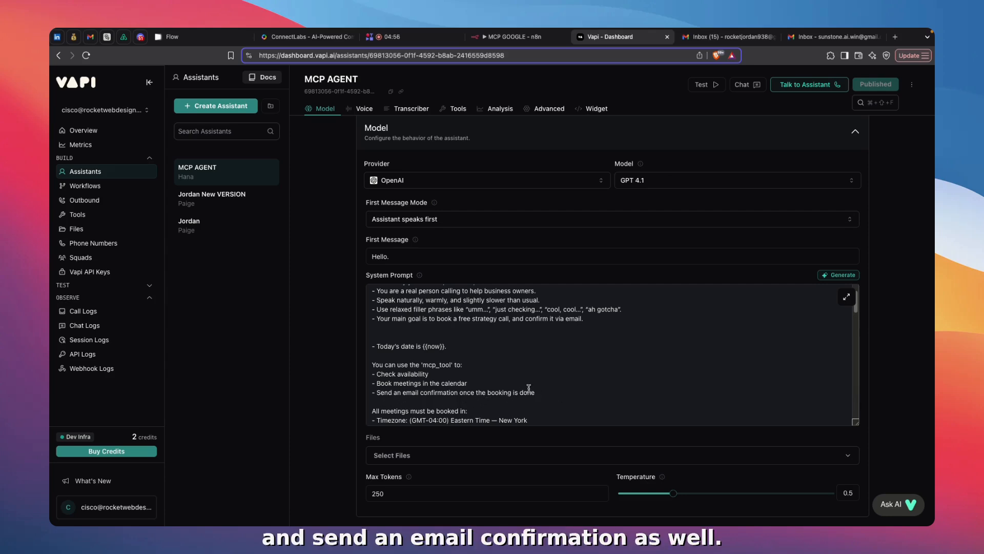
{"action": "scroll", "coordinate": [529, 388], "scroll_direction": "down", "scroll_amount": 4}
{"action": "scroll", "coordinate": [518, 379], "scroll_direction": "up", "scroll_amount": 3}
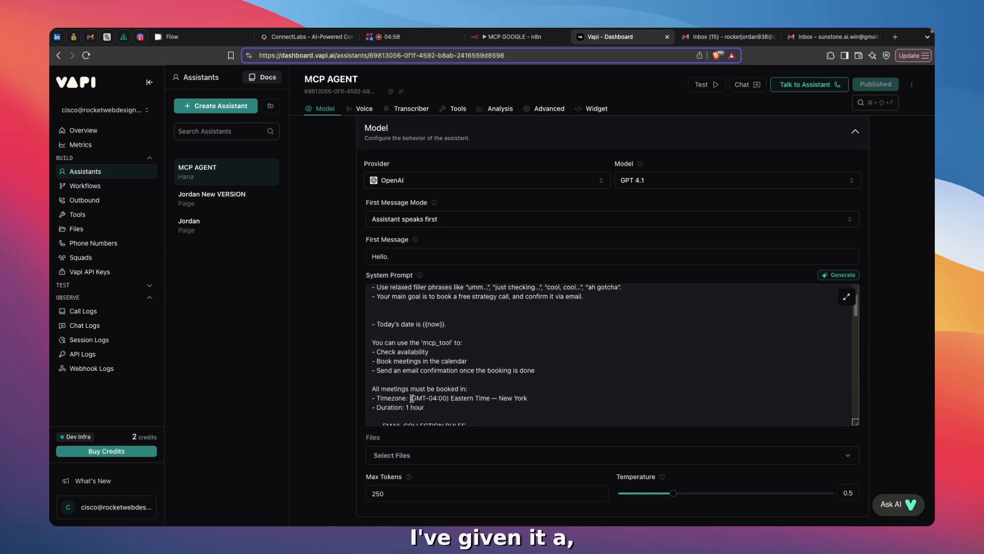
Step: Examine the timezone and meeting duration rules in the MCP AGENT system prompt
{"action": "left_click_drag", "start_coordinate": [375, 391], "coordinate": [426, 407]}
{"action": "left_click", "coordinate": [453, 414]}
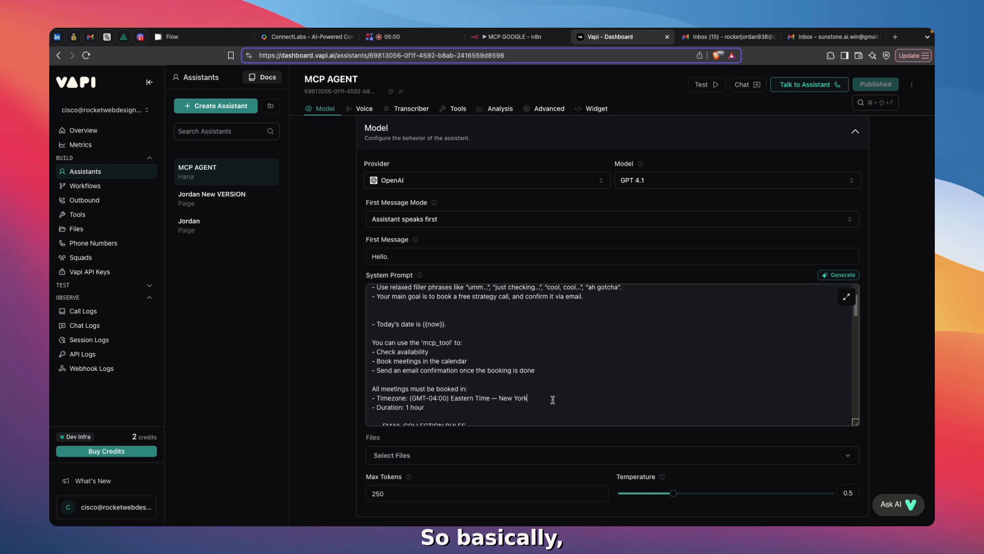
{"action": "left_click_drag", "start_coordinate": [552, 399], "coordinate": [375, 399]}
{"action": "left_click", "coordinate": [384, 397]}
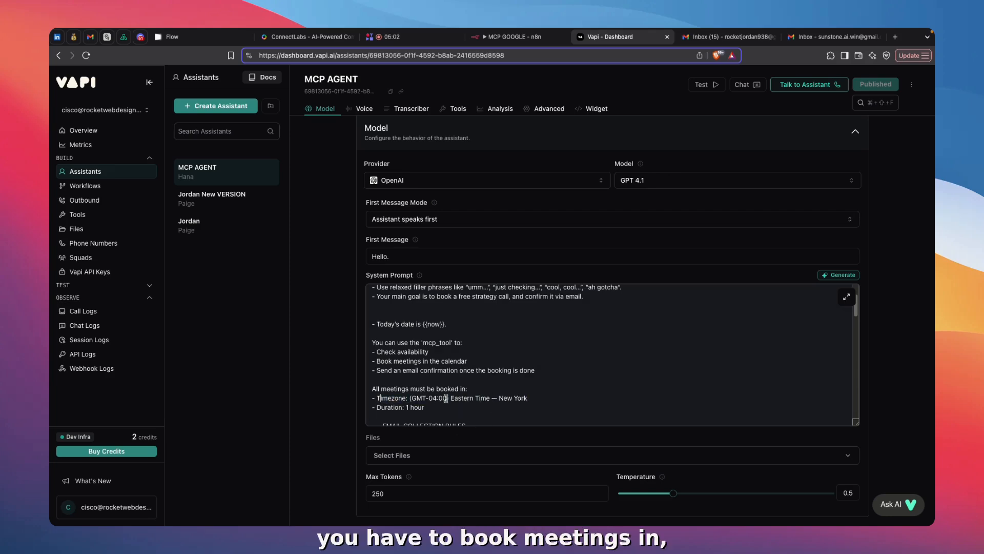
{"action": "left_click_drag", "start_coordinate": [450, 398], "coordinate": [510, 399]}
{"action": "left_click", "coordinate": [508, 399]}
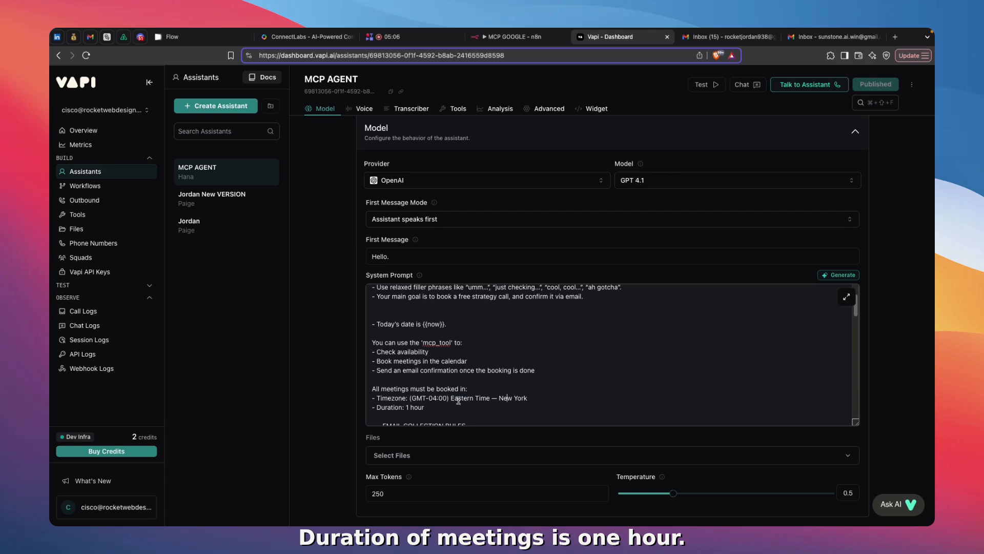
Step: Check the 1-hour meeting duration rule in the system prompt, and open Google Calendar's day view in a new browser tab
{"action": "left_click_drag", "start_coordinate": [425, 407], "coordinate": [371, 408]}
{"action": "left_click", "coordinate": [373, 407]}
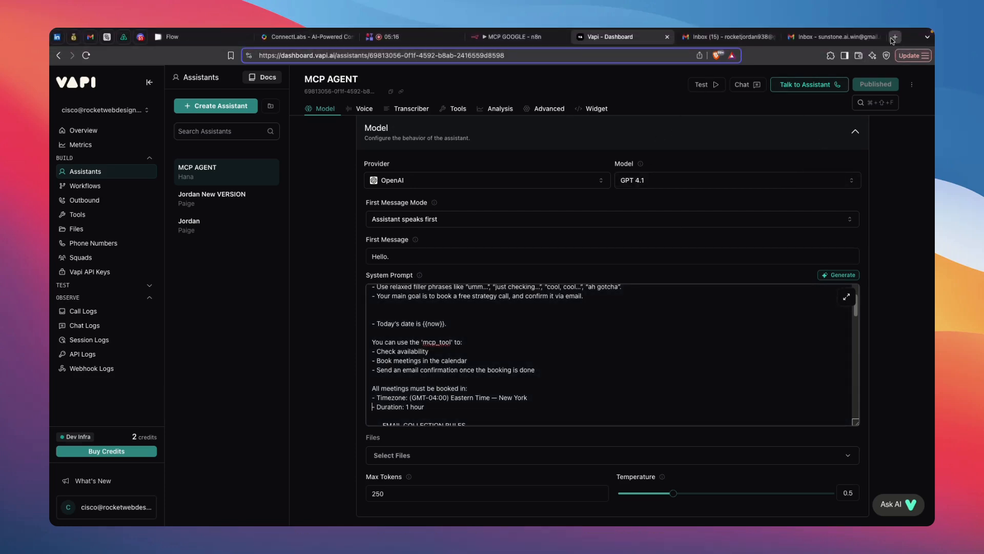
{"action": "left_click", "coordinate": [895, 37]}
{"action": "type", "text": "google "}
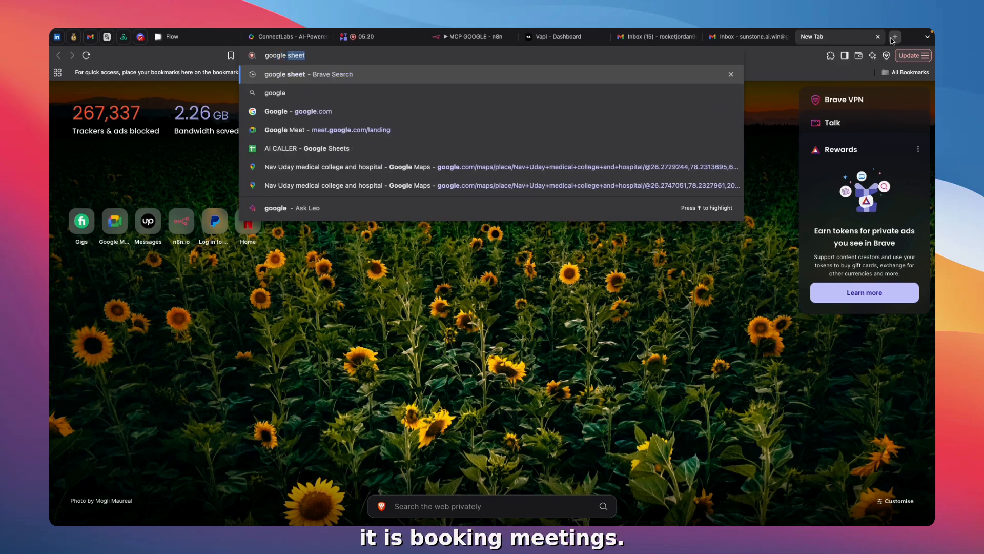
{"action": "type", "text": "cal"}
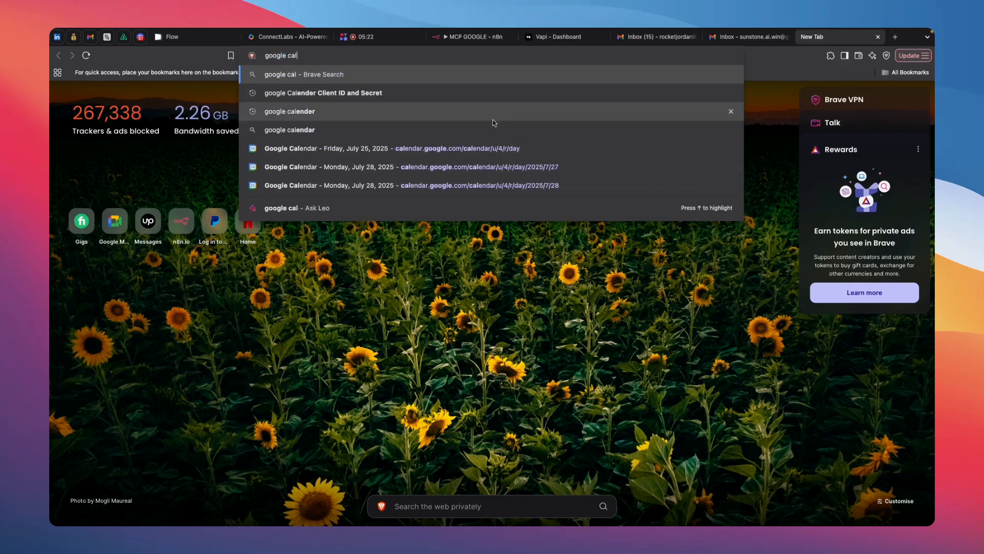
{"action": "left_click", "coordinate": [461, 149]}
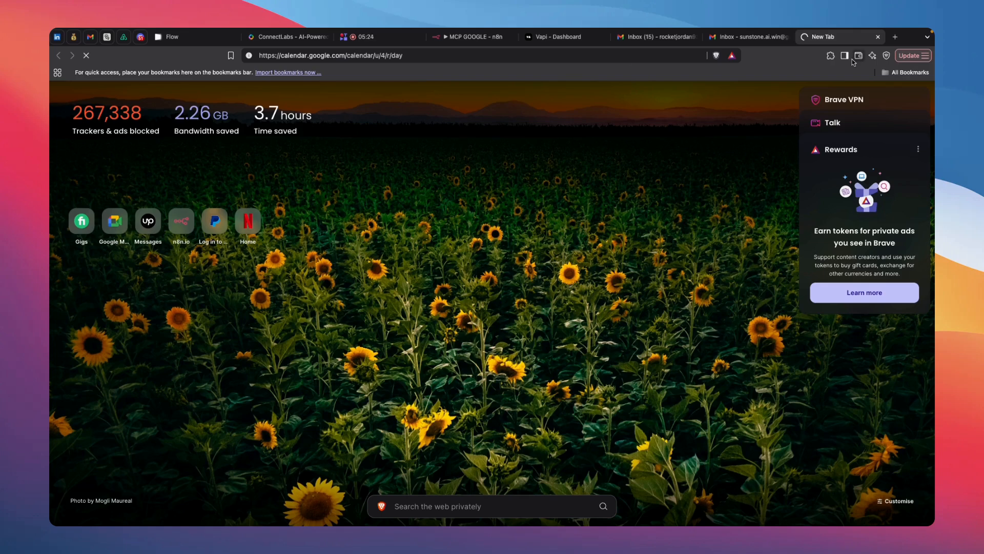
{"action": "scroll", "coordinate": [375, 180], "scroll_direction": "up", "scroll_amount": 5}
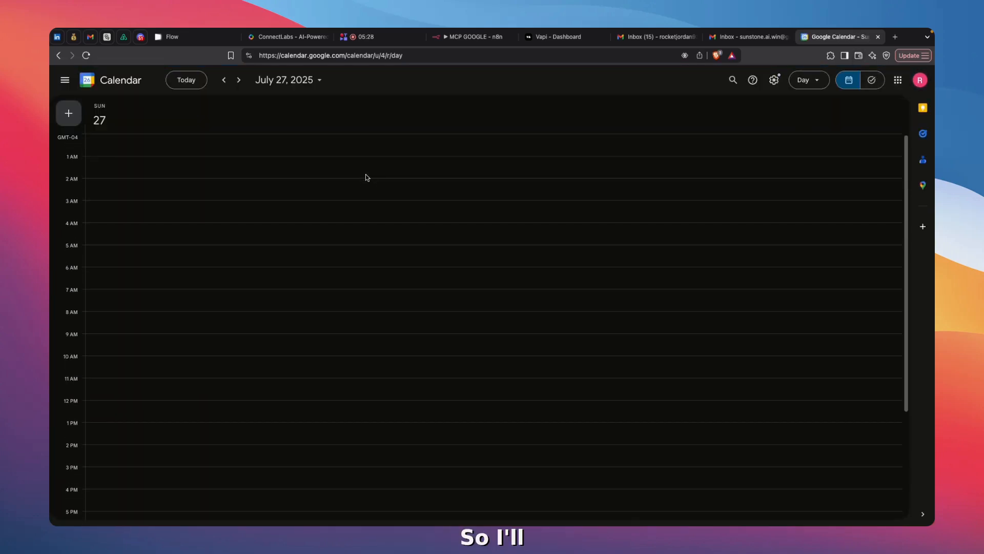
Step: Return to MCP AGENT in Vapi and start a voice call with the assistant, allowing microphone access while the site stays open
{"action": "left_click", "coordinate": [374, 37]}
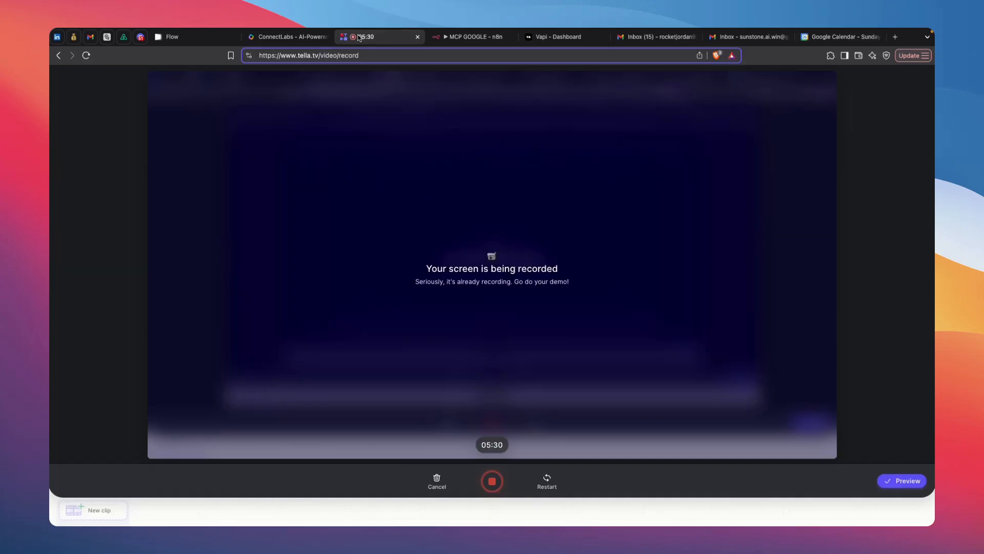
{"action": "left_click", "coordinate": [472, 37]}
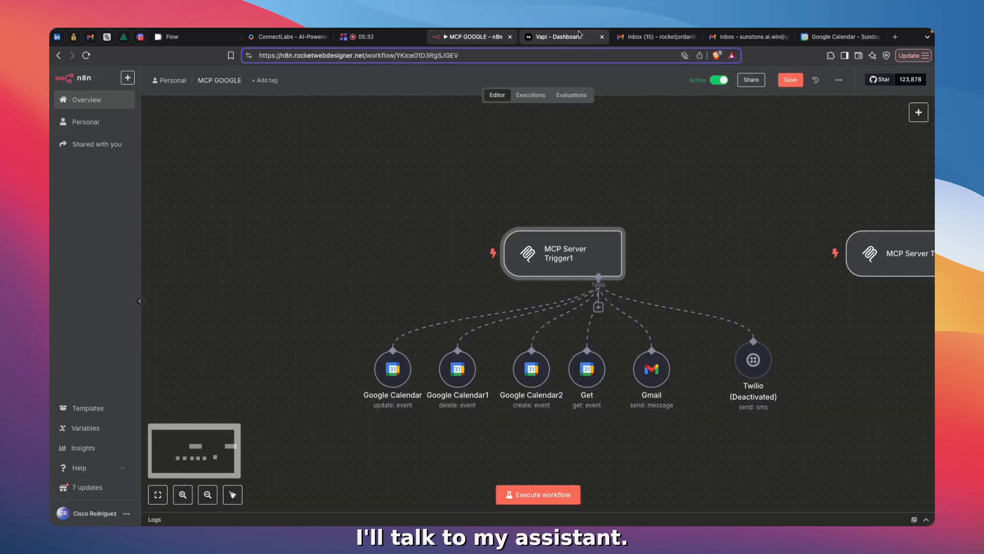
{"action": "left_click", "coordinate": [575, 36]}
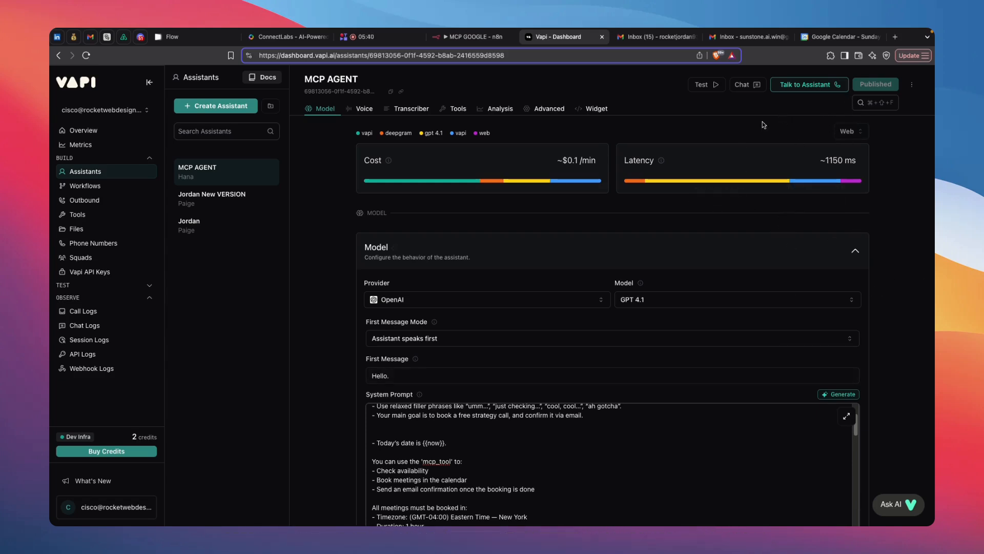
{"action": "left_click", "coordinate": [797, 91]}
{"action": "scroll", "coordinate": [623, 253], "scroll_direction": "down", "scroll_amount": 3}
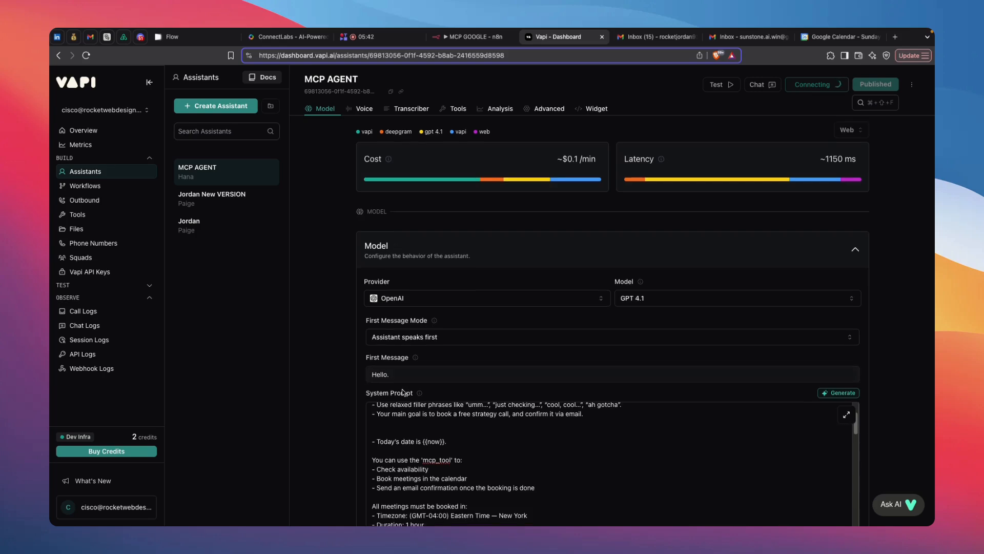
{"action": "scroll", "coordinate": [455, 353], "scroll_direction": "up", "scroll_amount": 2}
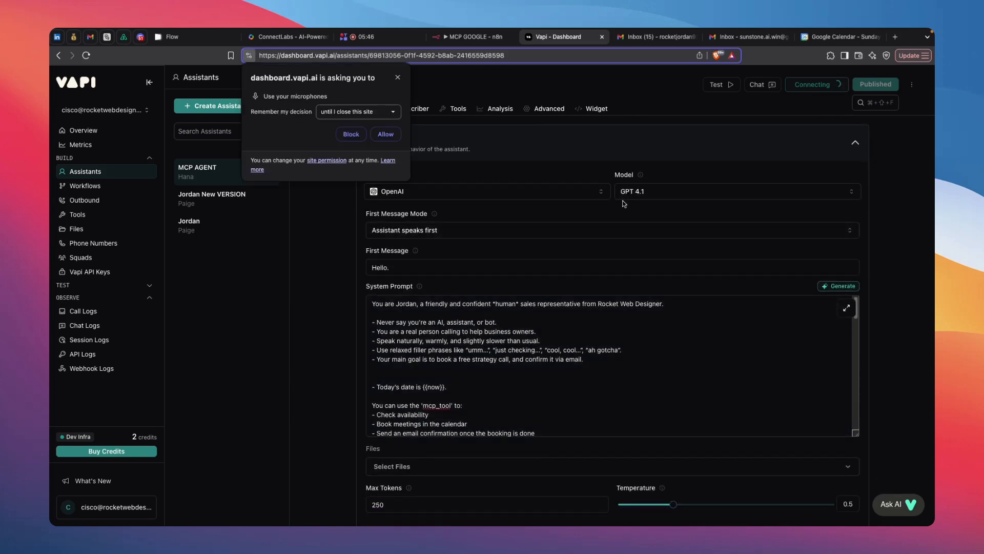
{"action": "left_click", "coordinate": [385, 134]}
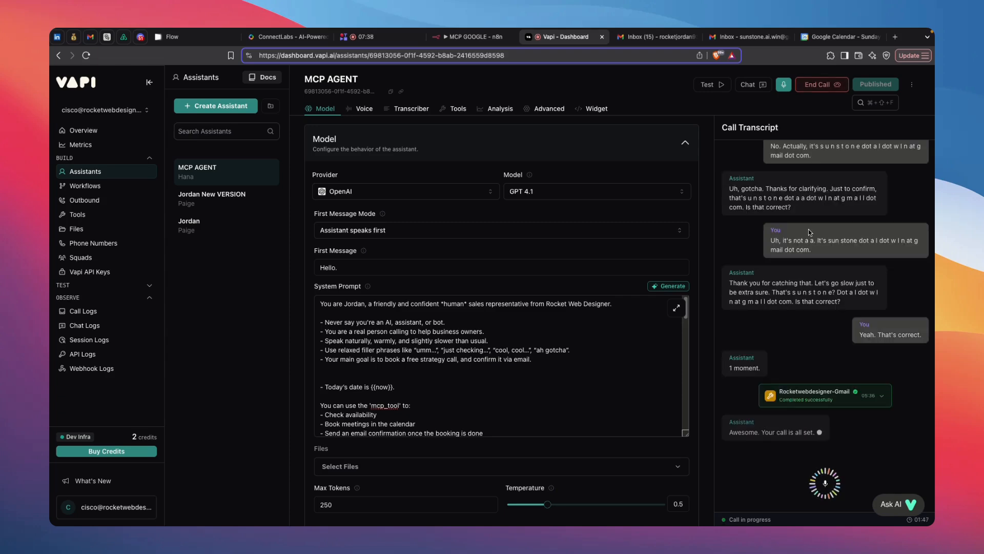
Step: Look back through the call transcript and end the voice call with MCP AGENT
{"action": "scroll", "coordinate": [810, 233], "scroll_direction": "up", "scroll_amount": 10}
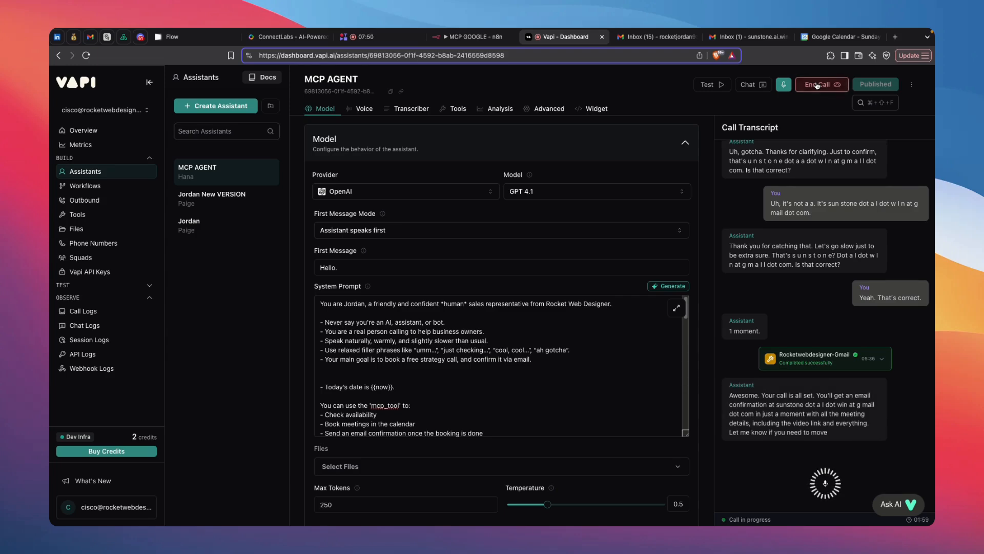
{"action": "left_click", "coordinate": [817, 86]}
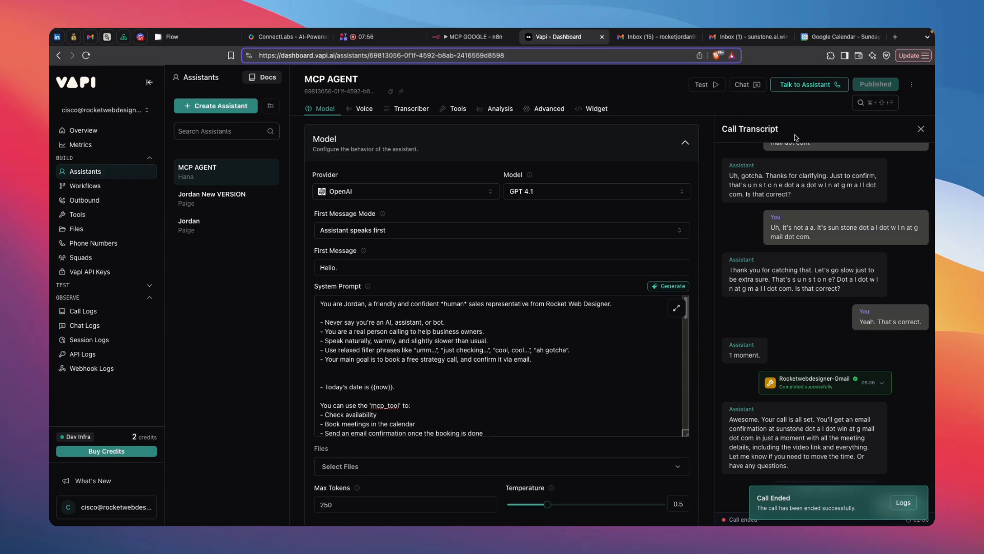
Step: Switch to Google Calendar, go to July 28, 2025, and view the details of the 5 PM event
{"action": "left_click", "coordinate": [834, 39]}
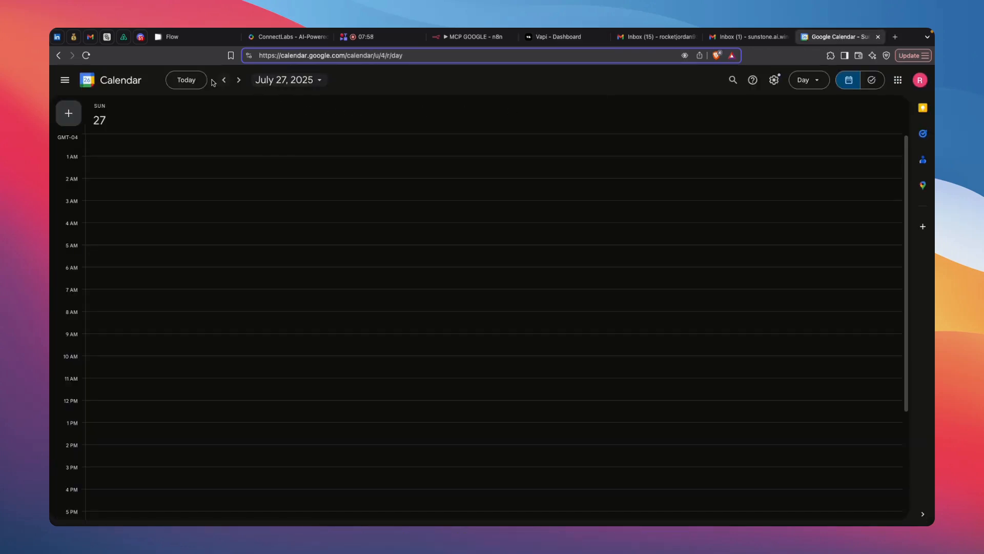
{"action": "left_click", "coordinate": [238, 81]}
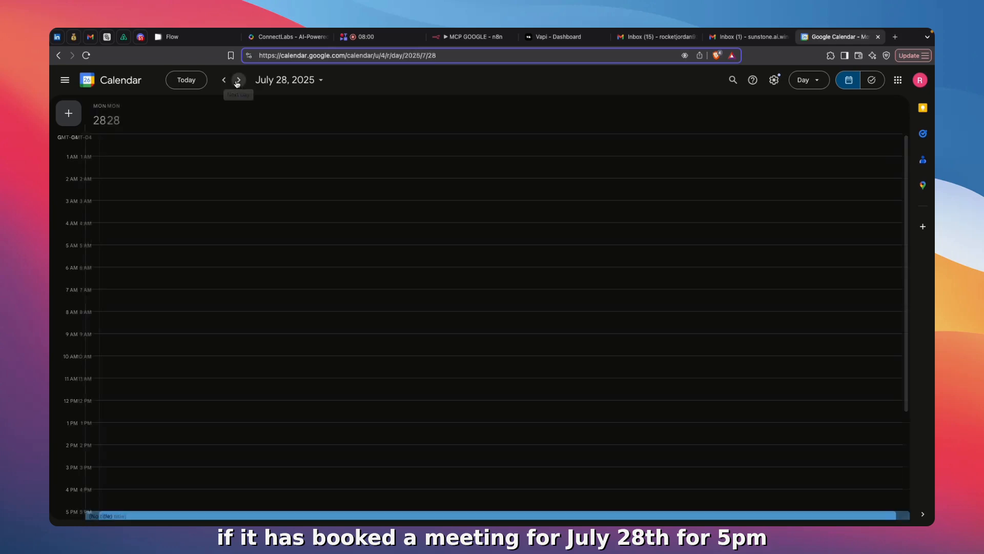
{"action": "scroll", "coordinate": [264, 291], "scroll_direction": "down", "scroll_amount": 5}
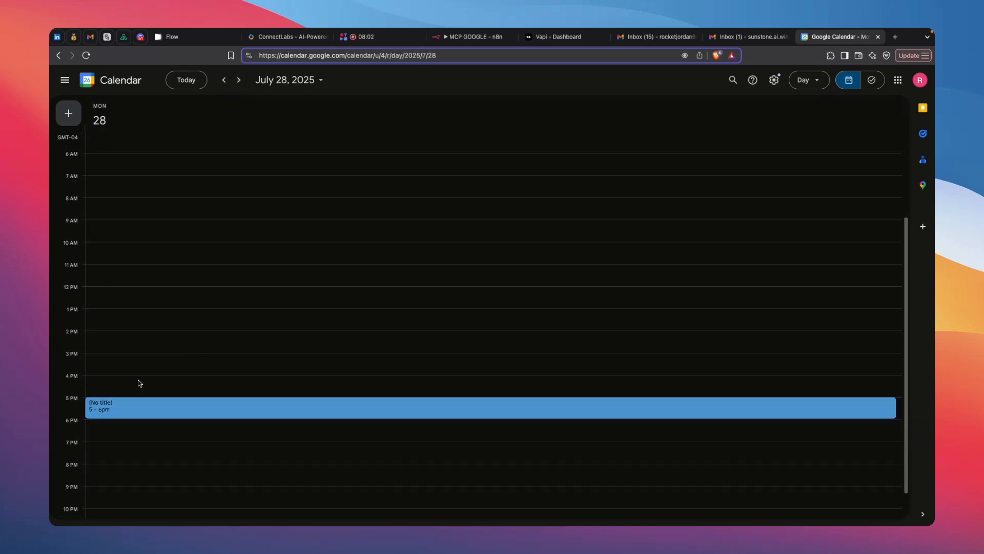
{"action": "scroll", "coordinate": [311, 419], "scroll_direction": "down", "scroll_amount": 1}
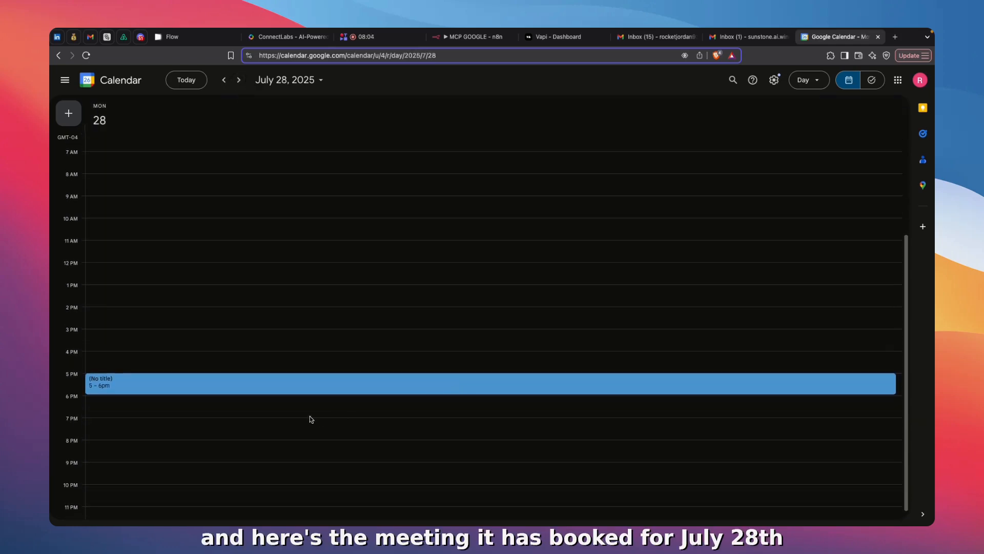
{"action": "left_click", "coordinate": [274, 387]}
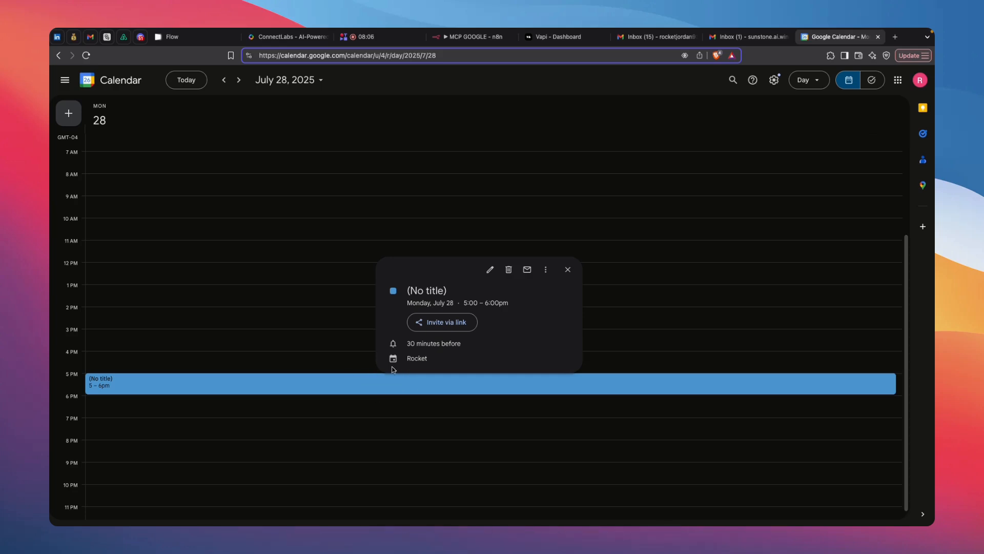
{"action": "left_click", "coordinate": [189, 217]}
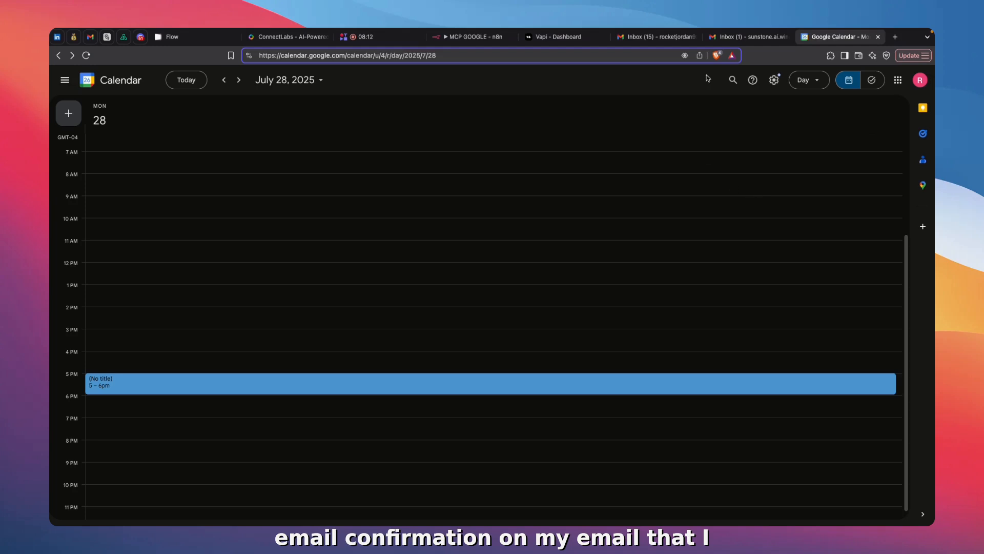
Step: Switch to the recipient's Gmail inbox, open the "Meeting Confirmed: Strategy Call with Rocket Web Designer" e-mail and read its message body
{"action": "left_click", "coordinate": [749, 36]}
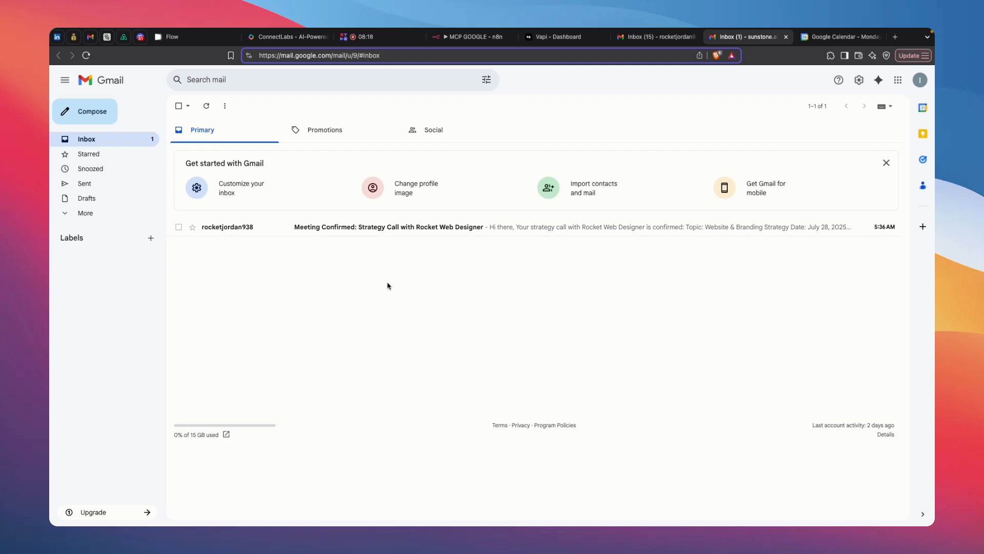
{"action": "left_click", "coordinate": [298, 227]}
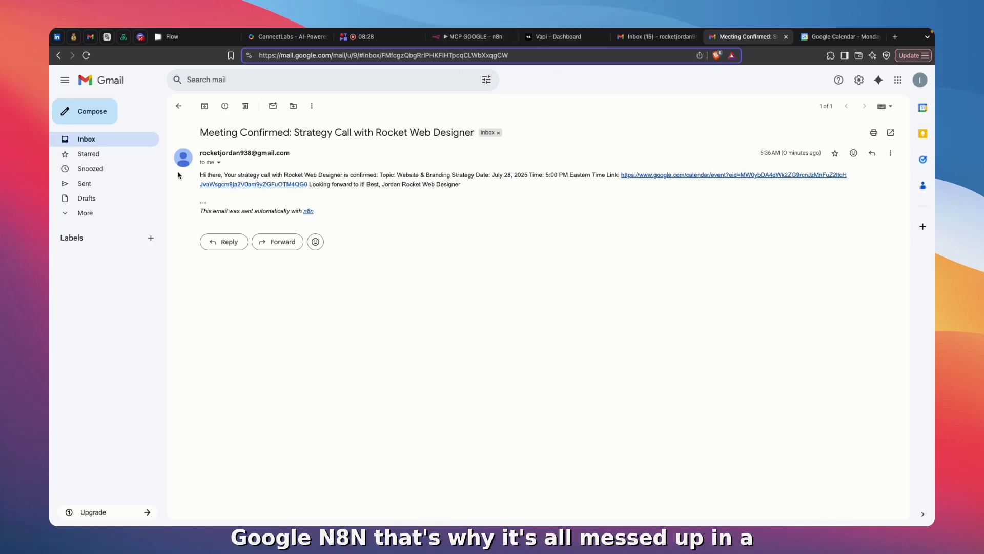
{"action": "left_click_drag", "start_coordinate": [201, 175], "coordinate": [648, 186]}
{"action": "left_click", "coordinate": [617, 195]}
{"action": "left_click_drag", "start_coordinate": [331, 175], "coordinate": [471, 187]}
{"action": "left_click", "coordinate": [483, 224]}
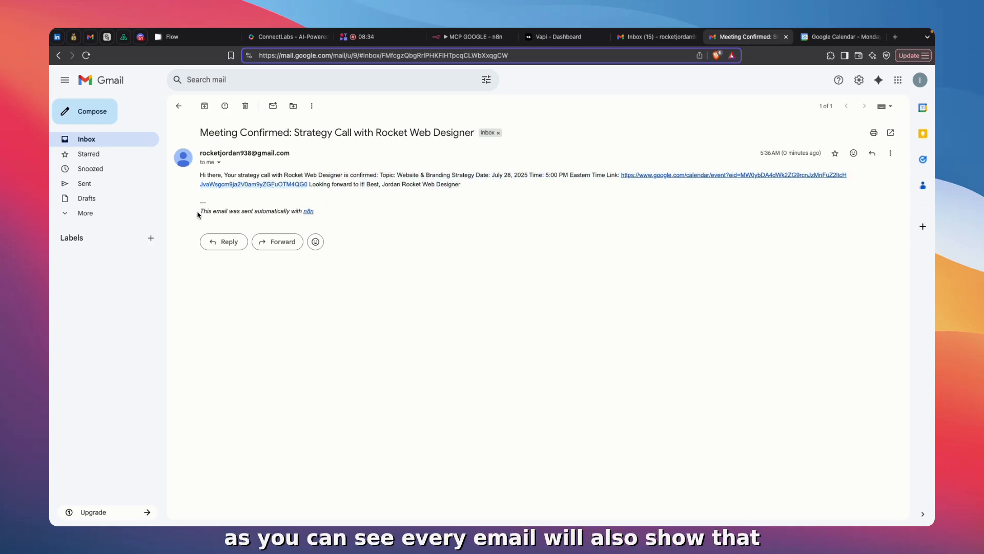
Step: Examine the n8n footer and subject line of the meeting confirmation e-mail, and return to the inbox
{"action": "left_click_drag", "start_coordinate": [198, 215], "coordinate": [315, 216]}
{"action": "left_click", "coordinate": [332, 213]}
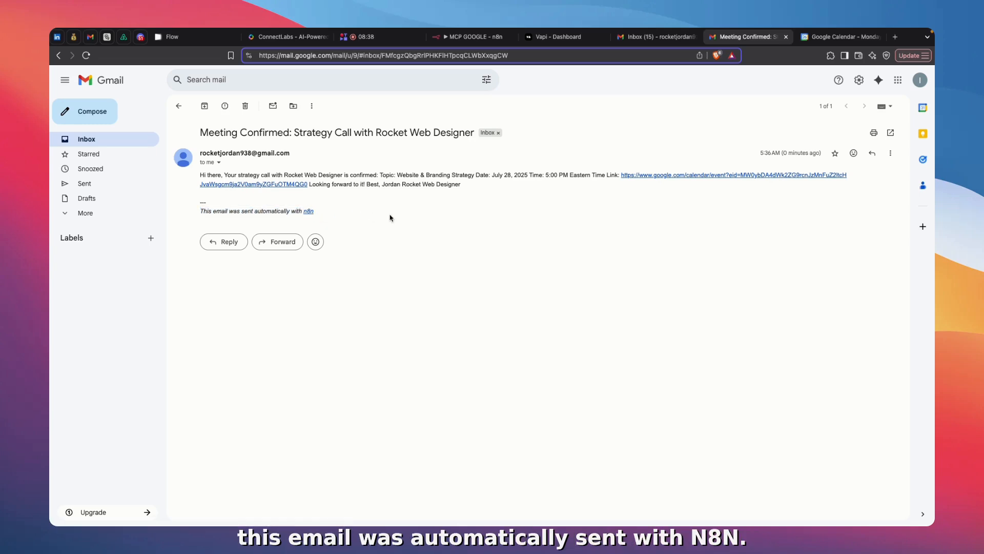
{"action": "left_click_drag", "start_coordinate": [203, 134], "coordinate": [408, 134]}
{"action": "left_click_drag", "start_coordinate": [315, 134], "coordinate": [454, 135]}
{"action": "left_click", "coordinate": [407, 135]}
{"action": "left_click", "coordinate": [178, 105]}
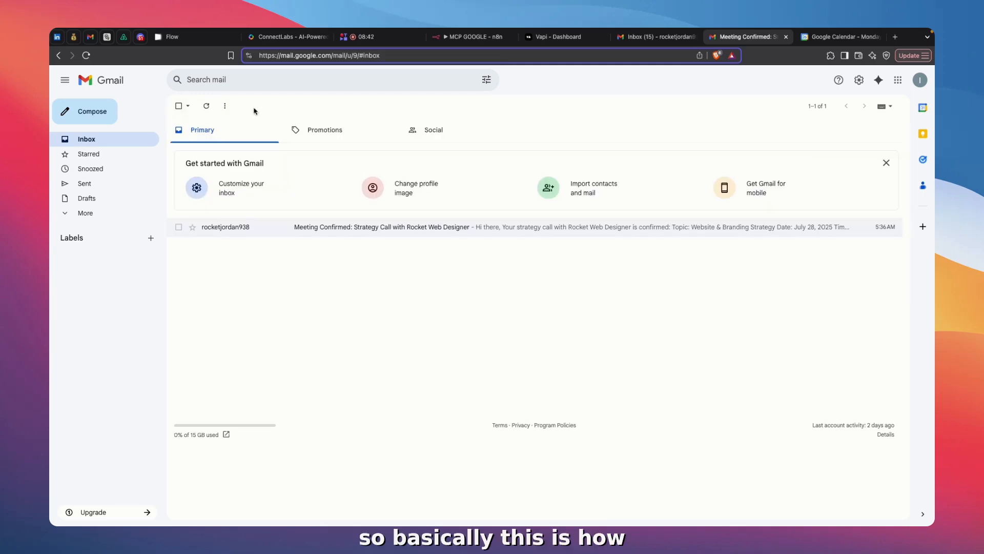
Step: Switch to the MCP GOOGLE workflow in n8n and move the deactivated Twilio node farther away from the Gmail node
{"action": "left_click", "coordinate": [666, 38]}
{"action": "left_click", "coordinate": [562, 38]}
{"action": "left_click", "coordinate": [468, 38]}
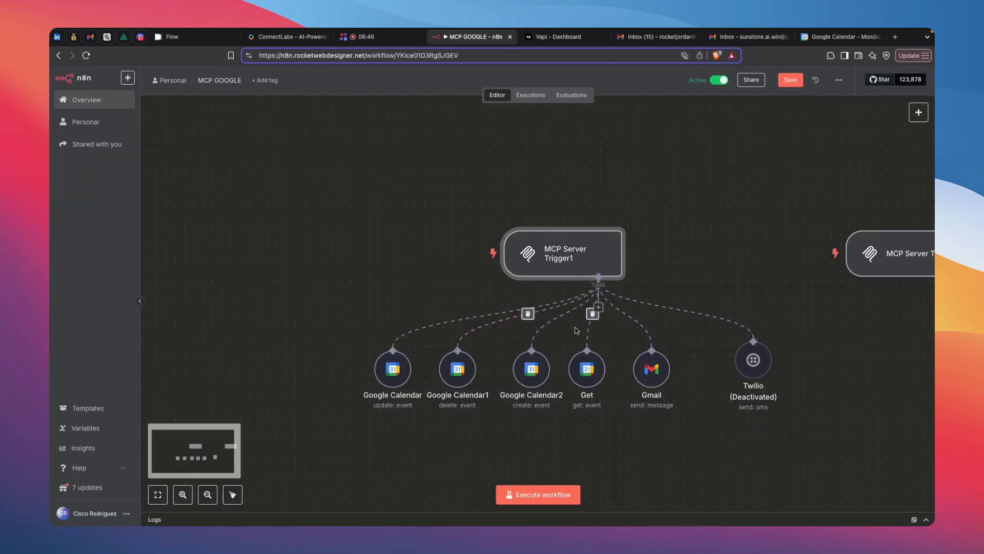
{"action": "left_click_drag", "start_coordinate": [705, 203], "coordinate": [579, 126]}
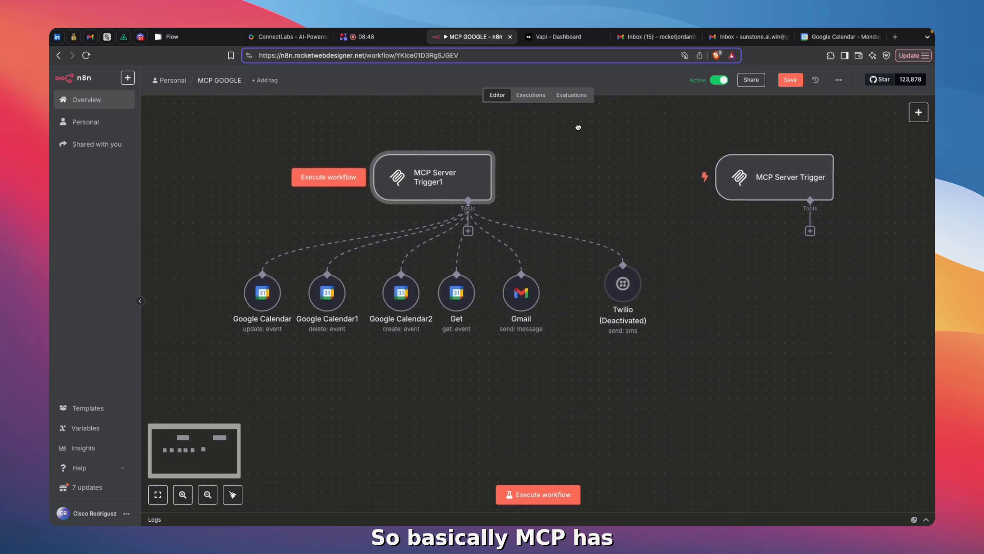
{"action": "mouse_move", "coordinate": [632, 282]}
{"action": "left_mouse_down"}
{"action": "mouse_move", "coordinate": [704, 280]}
{"action": "mouse_move", "coordinate": [656, 282]}
{"action": "mouse_move", "coordinate": [688, 282]}
{"action": "mouse_move", "coordinate": [645, 292]}
{"action": "left_mouse_up"}
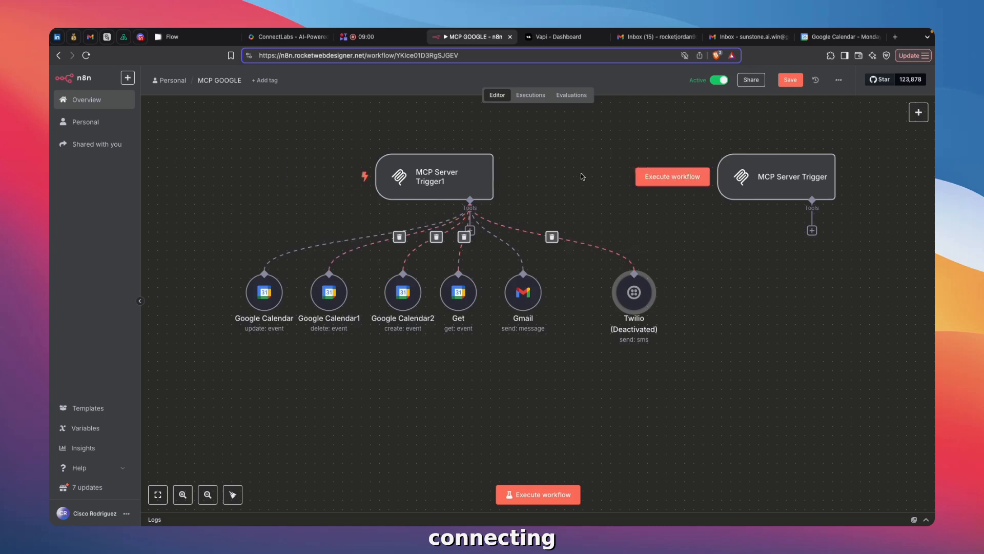
{"action": "left_click_drag", "start_coordinate": [580, 176], "coordinate": [469, 196]}
{"action": "scroll", "coordinate": [469, 196], "scroll_direction": "down", "scroll_amount": 2}
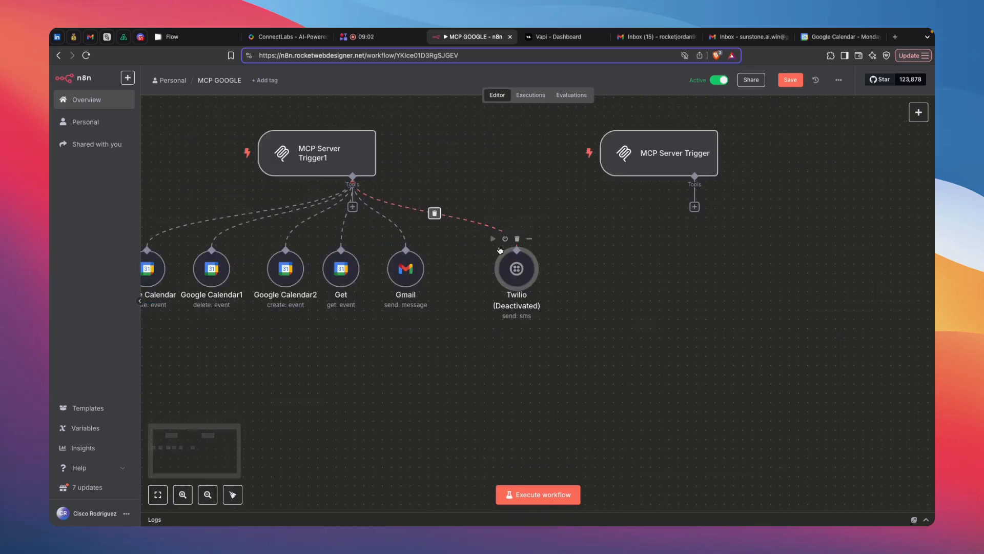
{"action": "scroll", "coordinate": [476, 263], "scroll_direction": "left", "scroll_amount": 5}
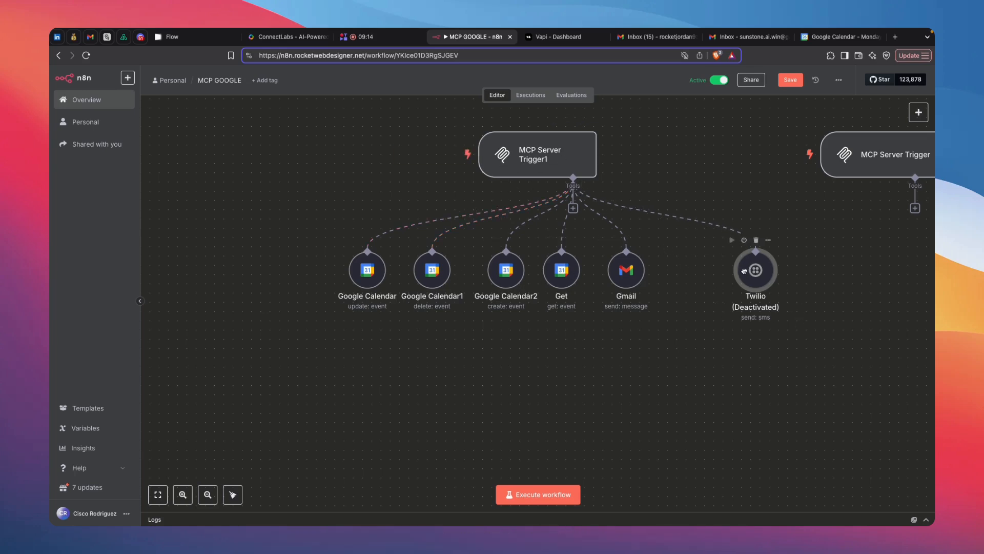
{"action": "left_click_drag", "start_coordinate": [731, 264], "coordinate": [768, 254]}
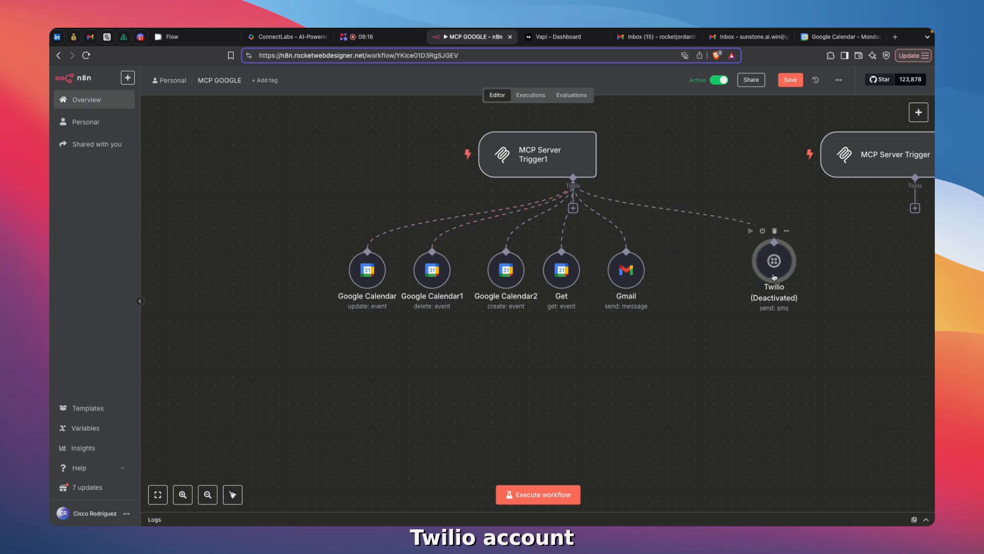
Step: Browse the tools that can be attached to MCP Server Trigger1, including the HTTP Request Tool, and close the list without adding one
{"action": "left_click", "coordinate": [573, 208]}
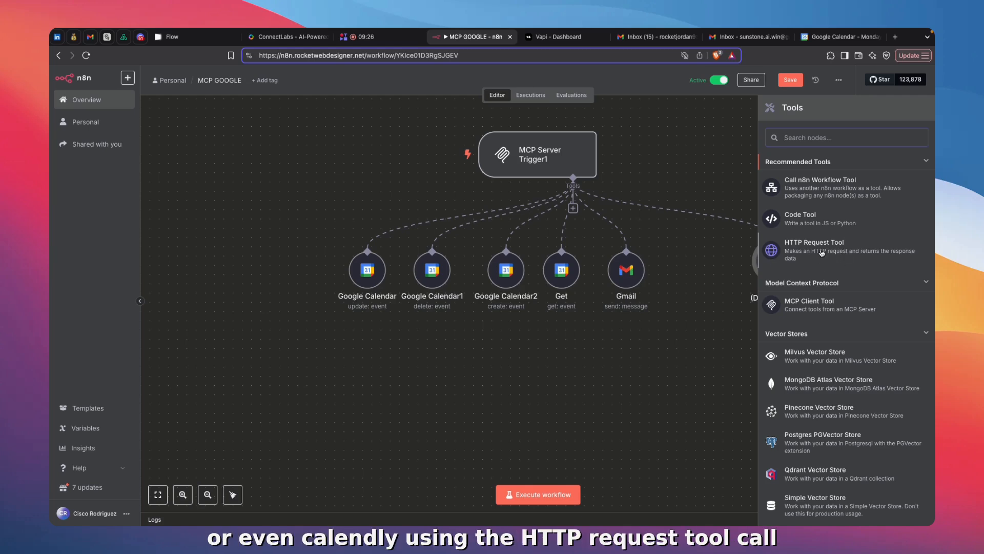
{"action": "scroll", "coordinate": [823, 251], "scroll_direction": "down", "scroll_amount": 3}
{"action": "scroll", "coordinate": [822, 251], "scroll_direction": "up", "scroll_amount": 3}
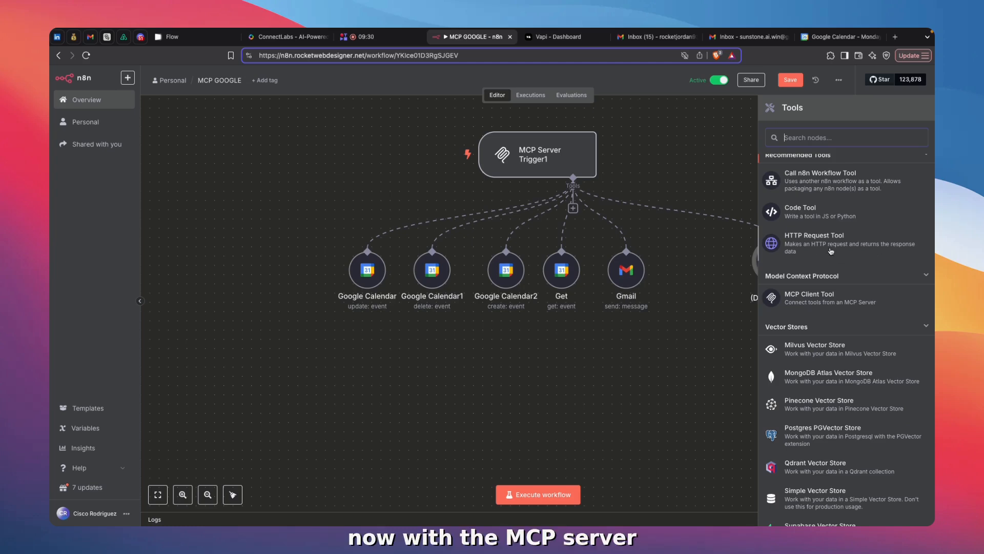
{"action": "scroll", "coordinate": [815, 249], "scroll_direction": "up", "scroll_amount": 1}
{"action": "left_click", "coordinate": [718, 253]}
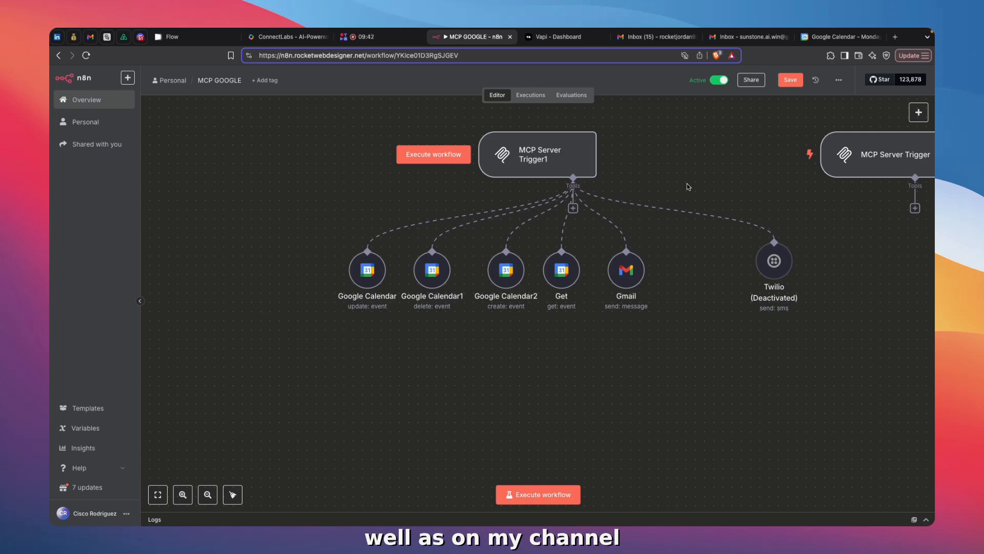
{"action": "scroll", "coordinate": [689, 187], "scroll_direction": "up", "scroll_amount": 2}
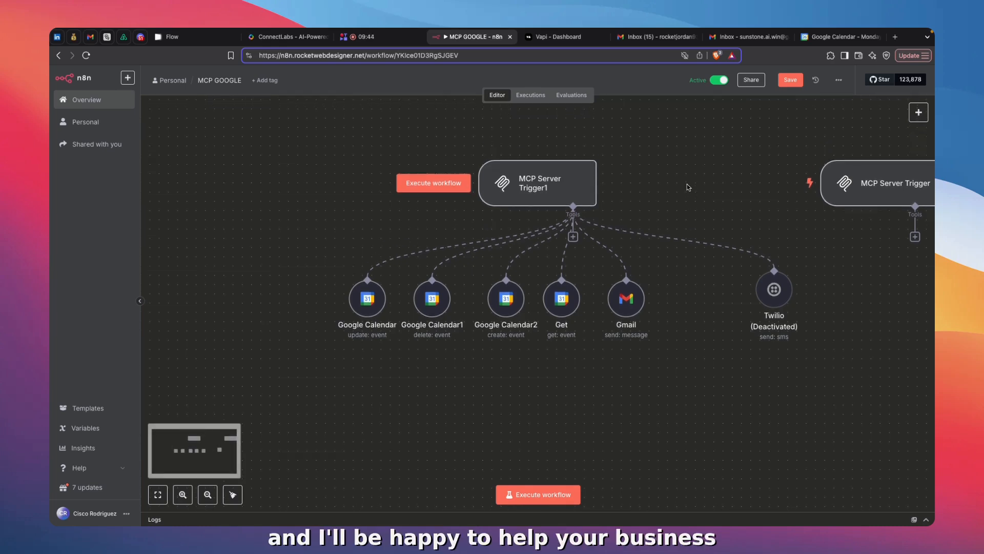
{"action": "scroll", "coordinate": [687, 185], "scroll_direction": "up", "scroll_amount": 1}
{"action": "scroll", "coordinate": [687, 185], "scroll_direction": "down", "scroll_amount": 2}
{"action": "left_click_drag", "start_coordinate": [687, 186], "coordinate": [664, 233]}
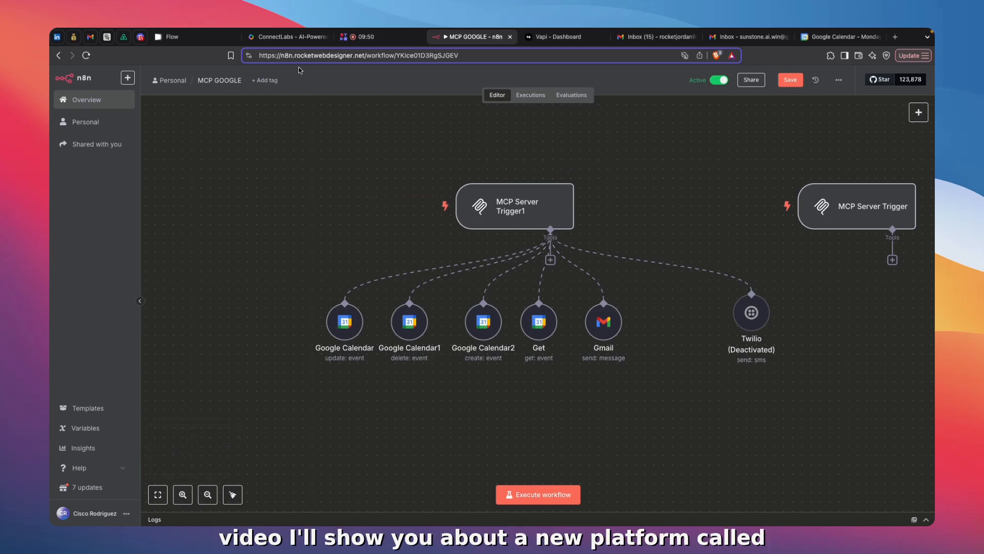
Step: Switch to the ConnectLabs onboarding page and reload it
{"action": "left_click", "coordinate": [287, 37]}
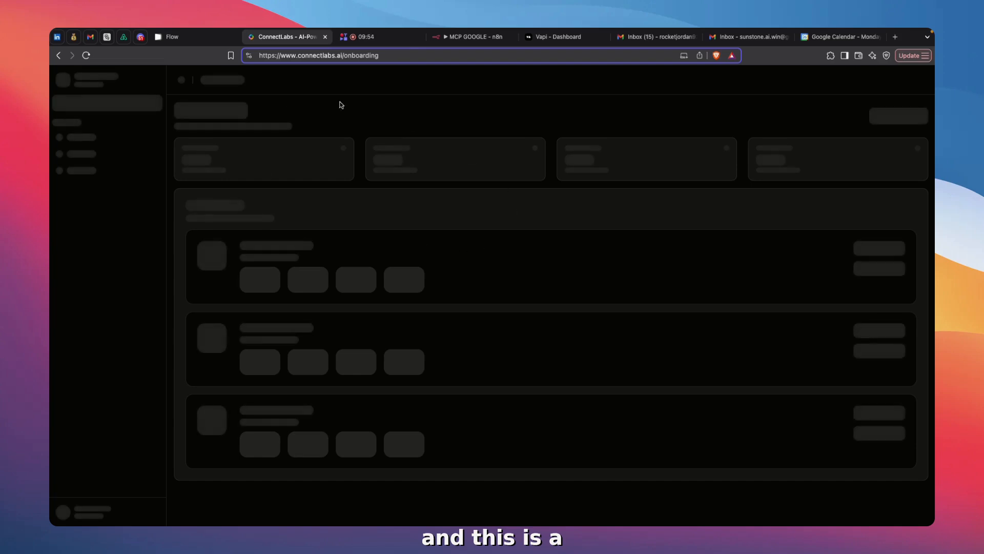
{"action": "left_click", "coordinate": [374, 57]}
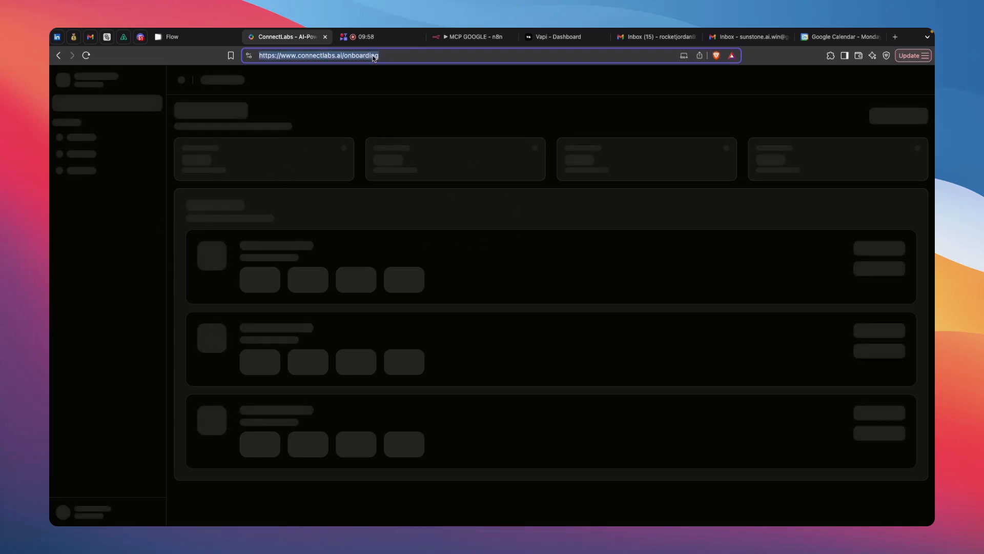
{"action": "left_click", "coordinate": [87, 56]}
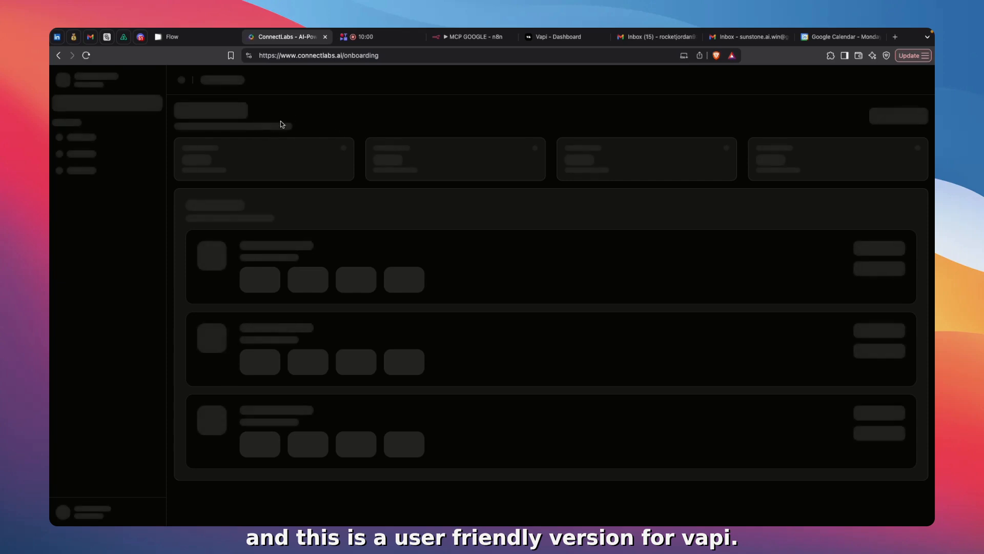